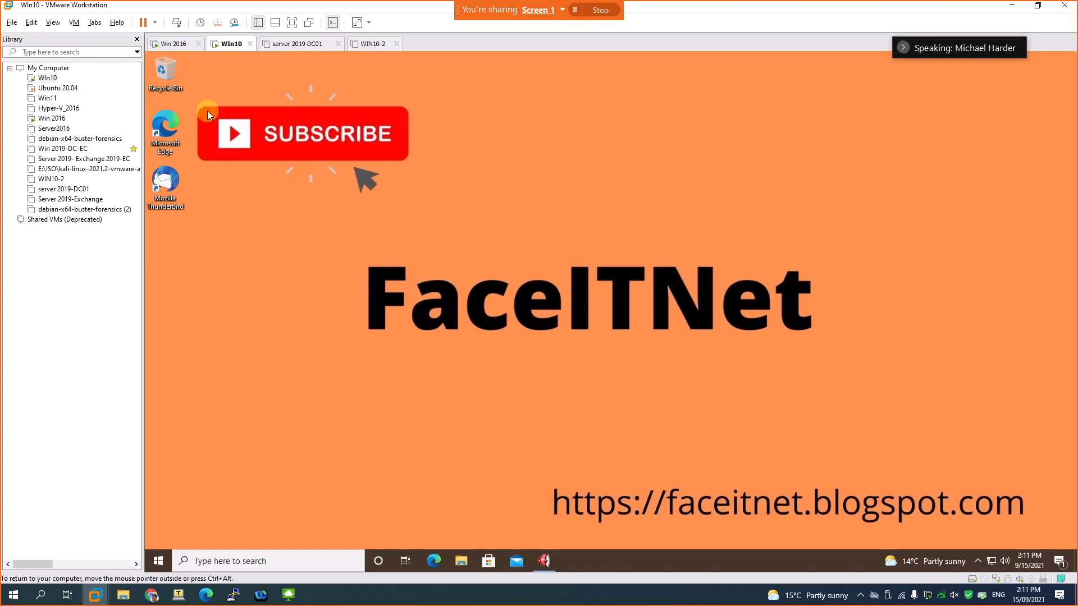
# Step: On the Win 2016 server, create a new Group Policy Object named "block Removable devices"
pyautogui.click(173, 43)
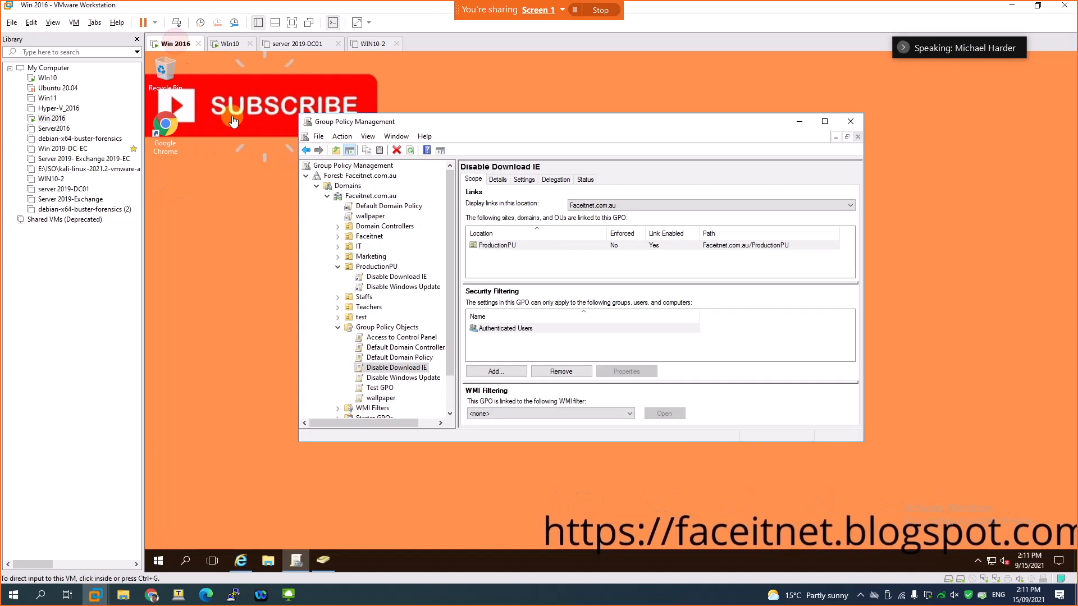
pyautogui.rightClick(365, 327)
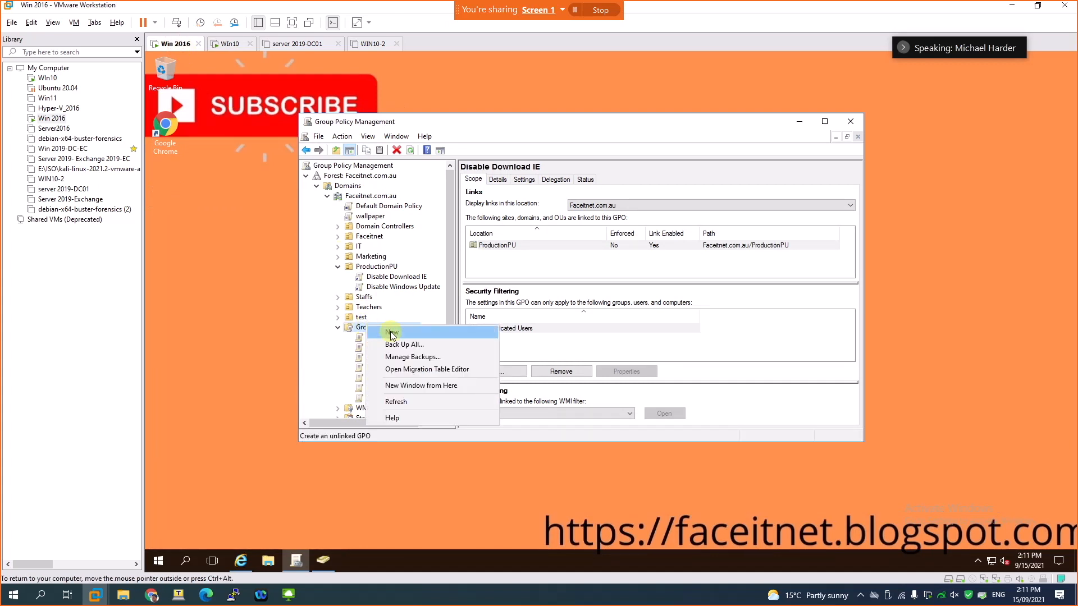
pyautogui.click(392, 333)
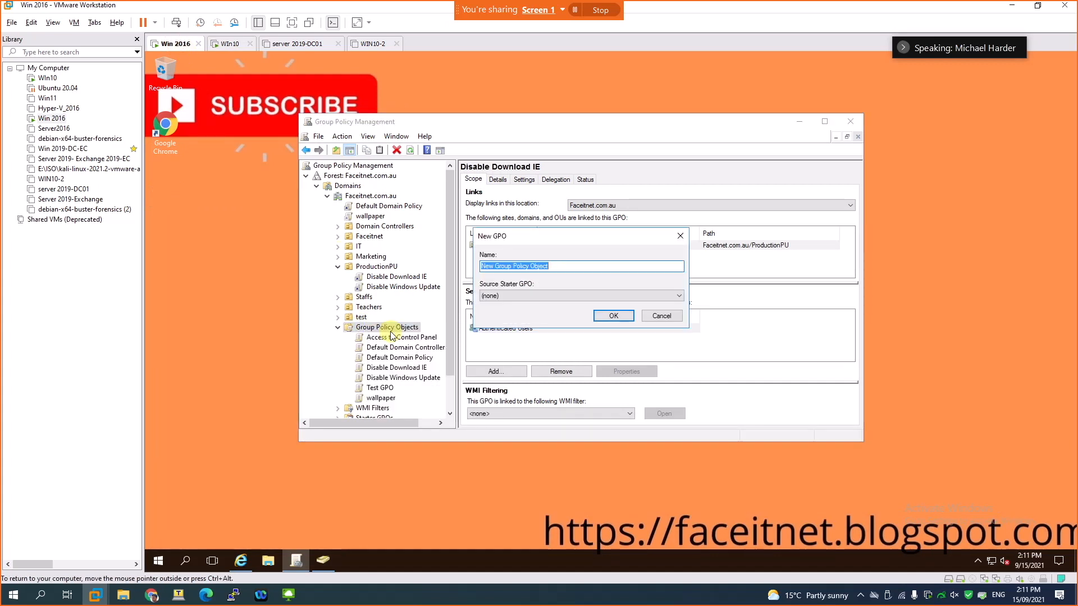
pyautogui.write('block Re')
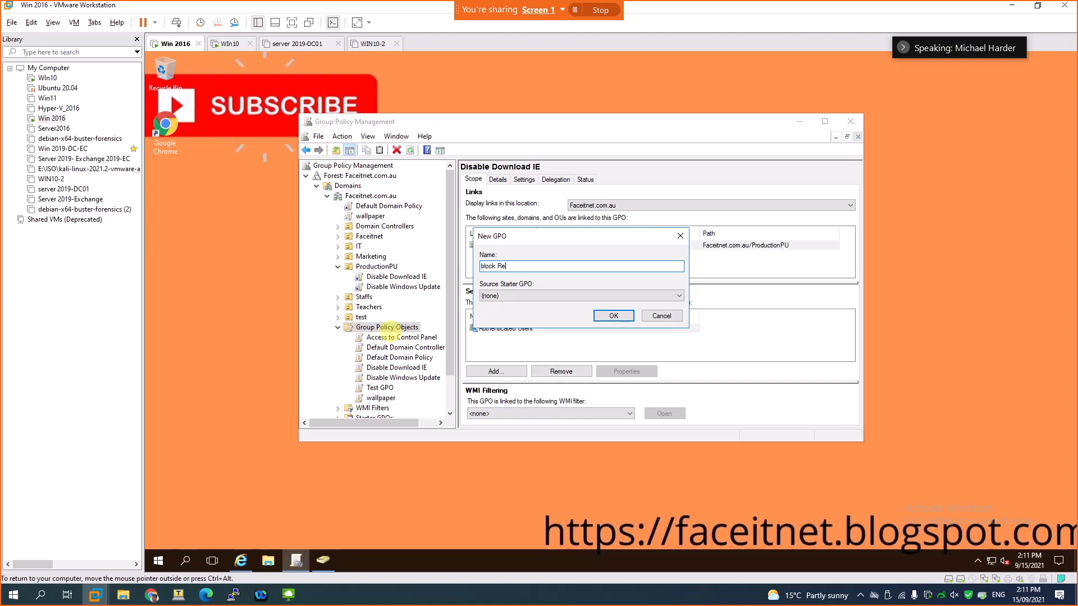
pyautogui.write('movable devices')
pyautogui.click(613, 315)
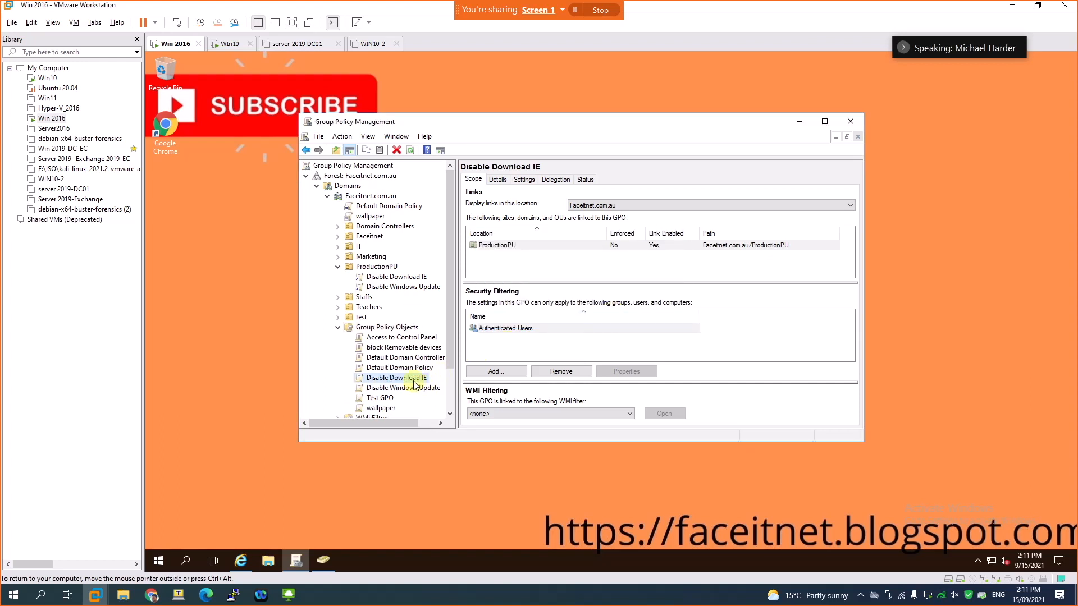
# Step: Open the "block Removable devices" policy object for editing
pyautogui.click(399, 347)
pyautogui.rightClick(398, 347)
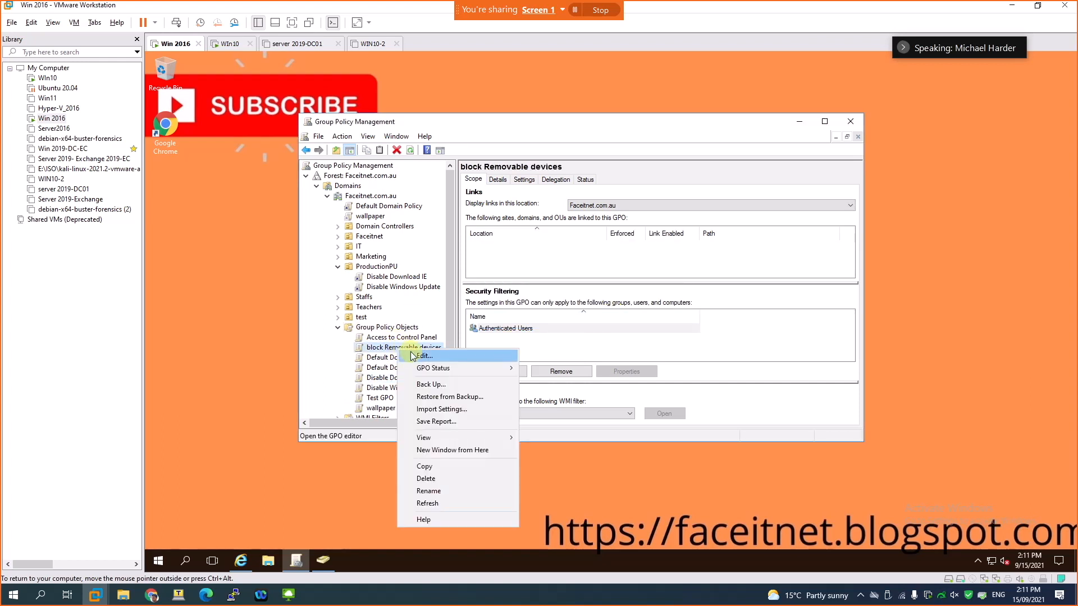
pyautogui.click(412, 355)
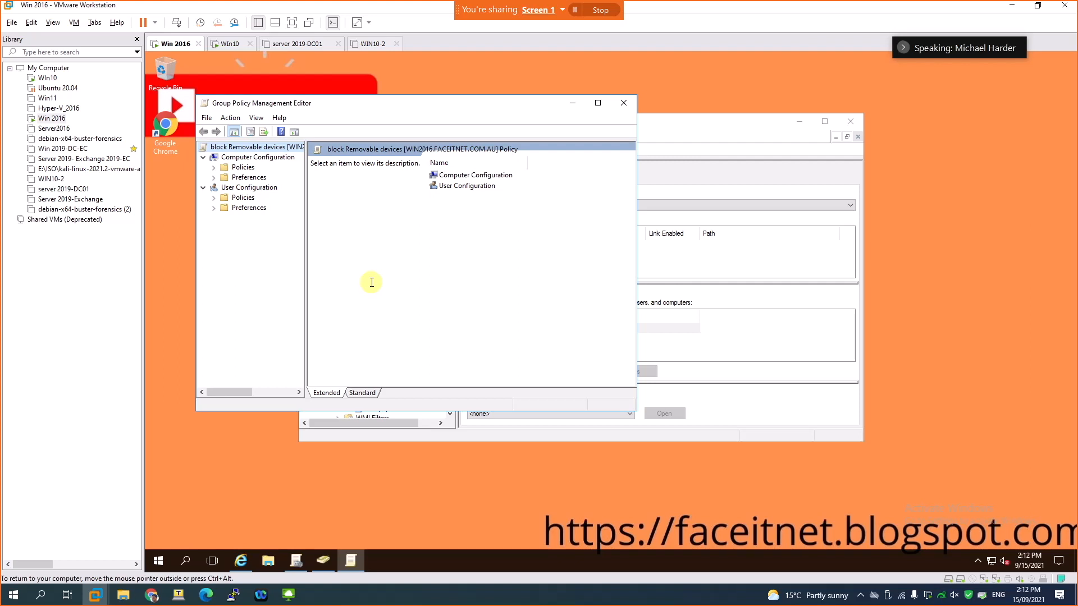
# Step: Show the Removable Storage Access settings within the System administrative templates of the User Configuration policies
pyautogui.click(214, 198)
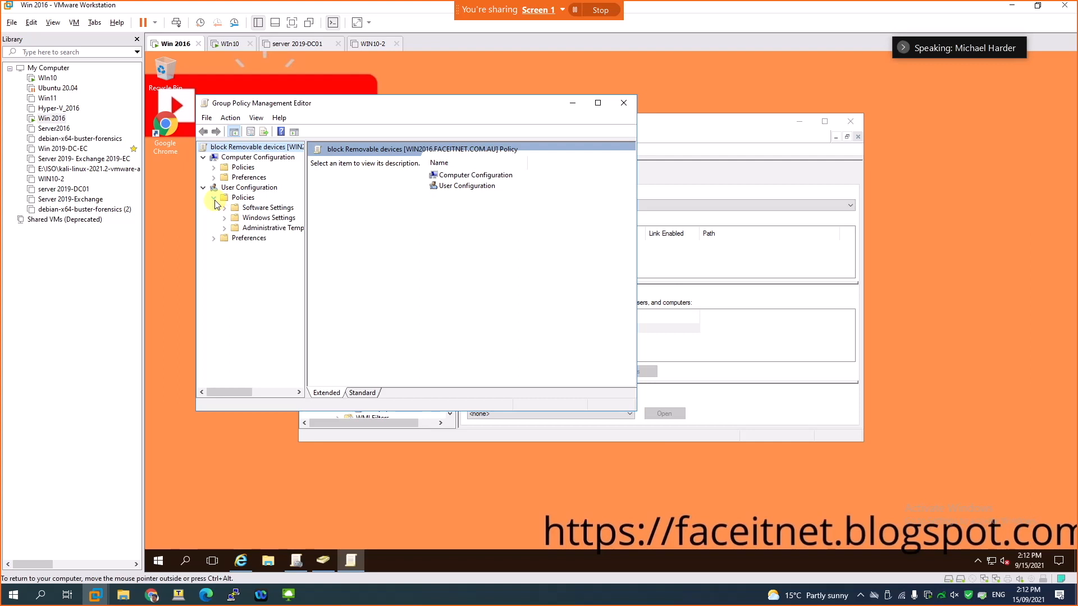
pyautogui.click(224, 228)
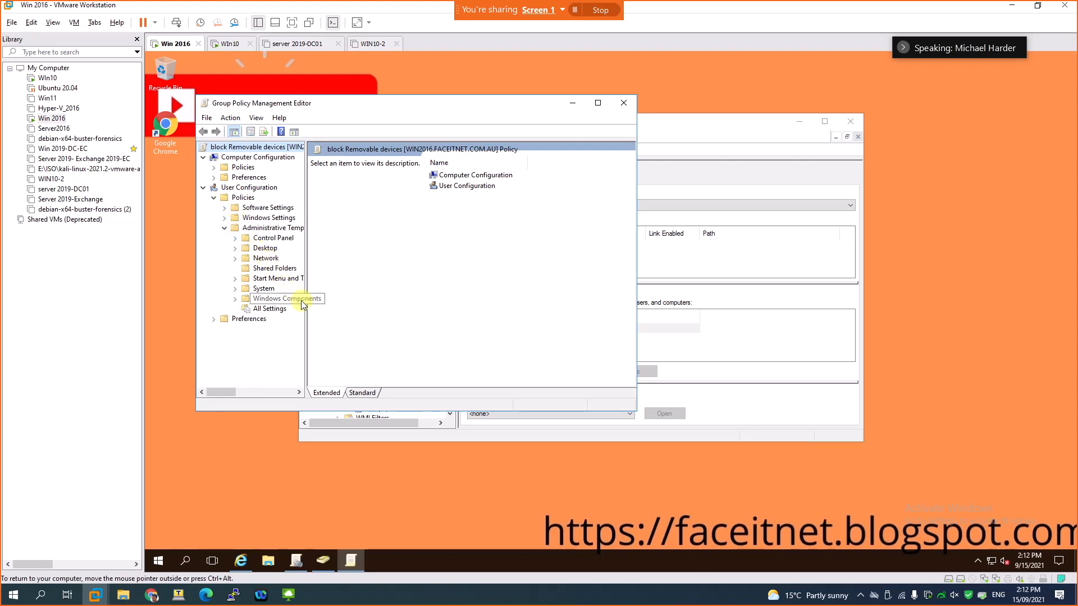
pyautogui.moveTo(305, 307); pyautogui.dragTo(349, 306)
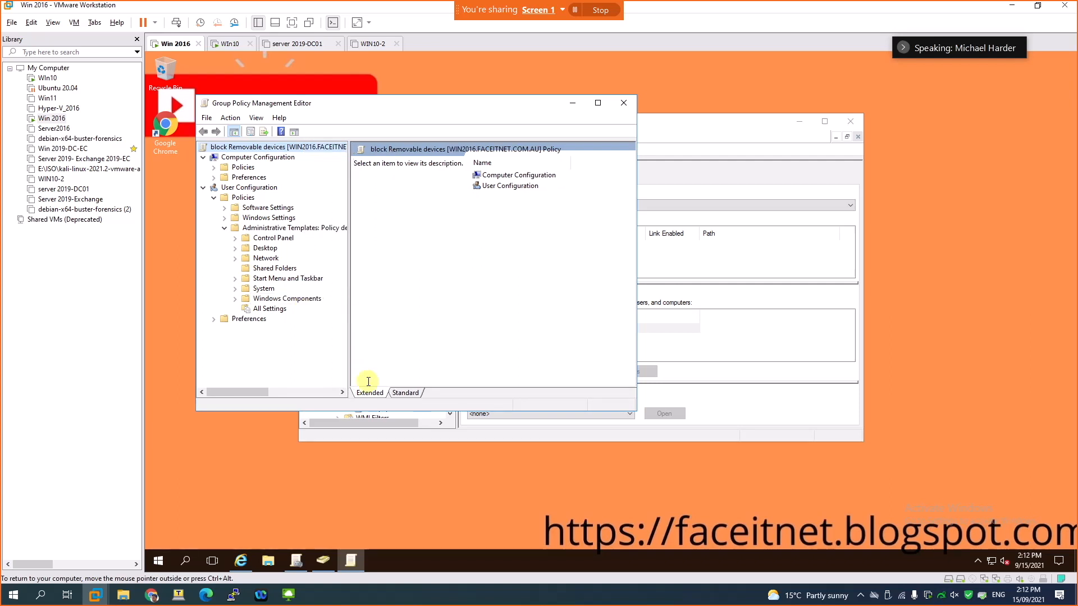
pyautogui.click(399, 392)
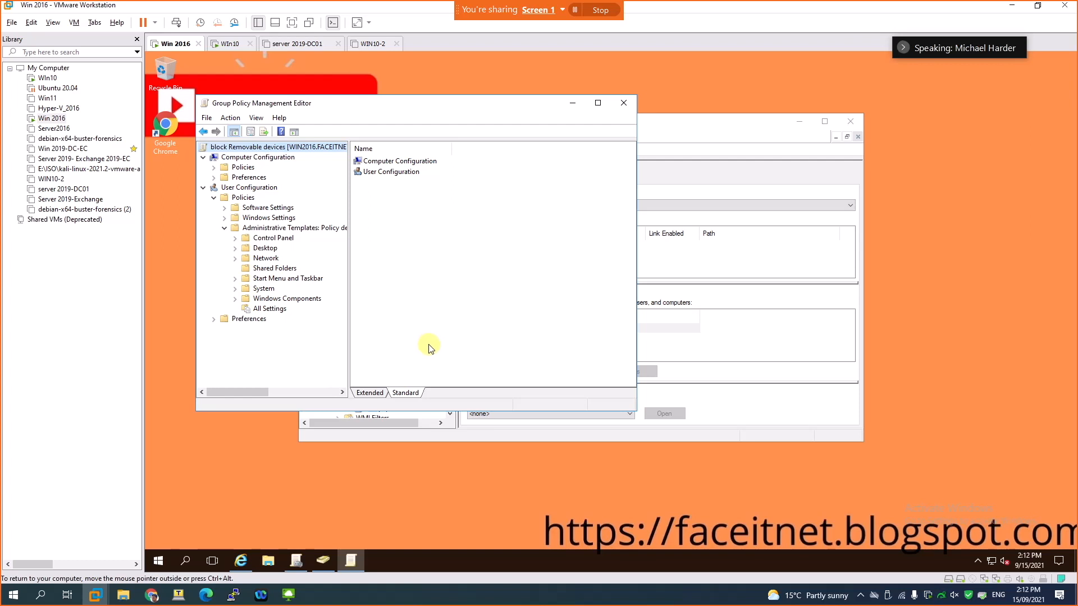
pyautogui.click(261, 289)
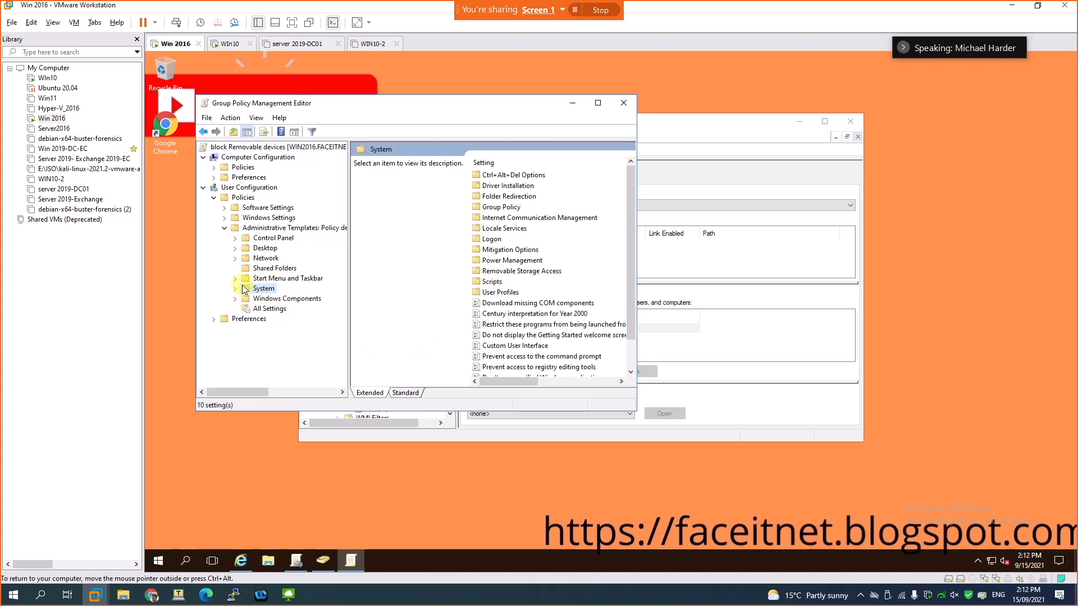
pyautogui.click(235, 289)
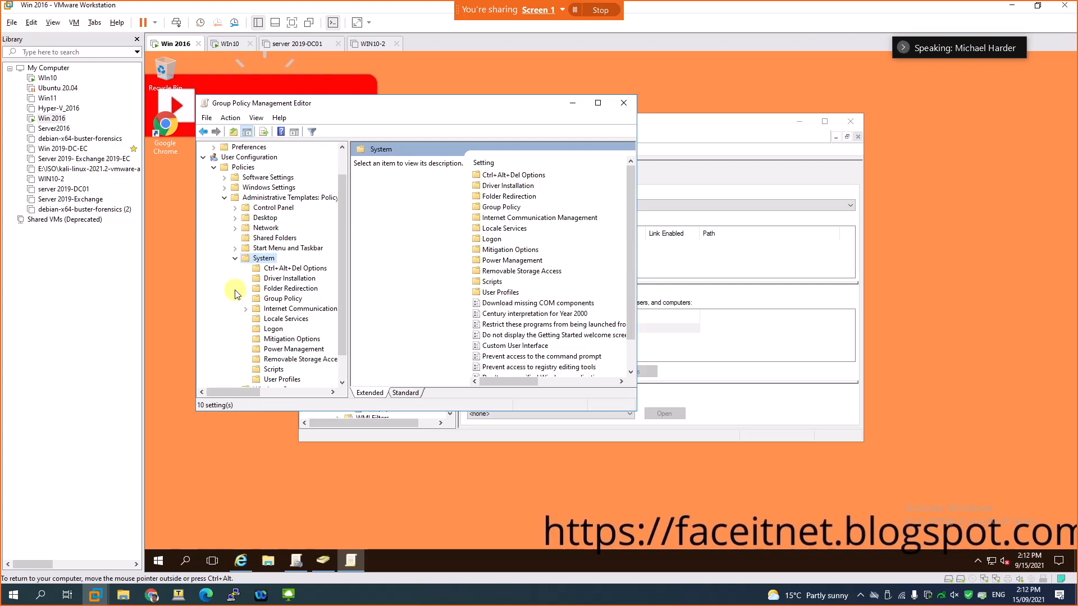
pyautogui.scroll(-1, 236, 293)
pyautogui.click(310, 332)
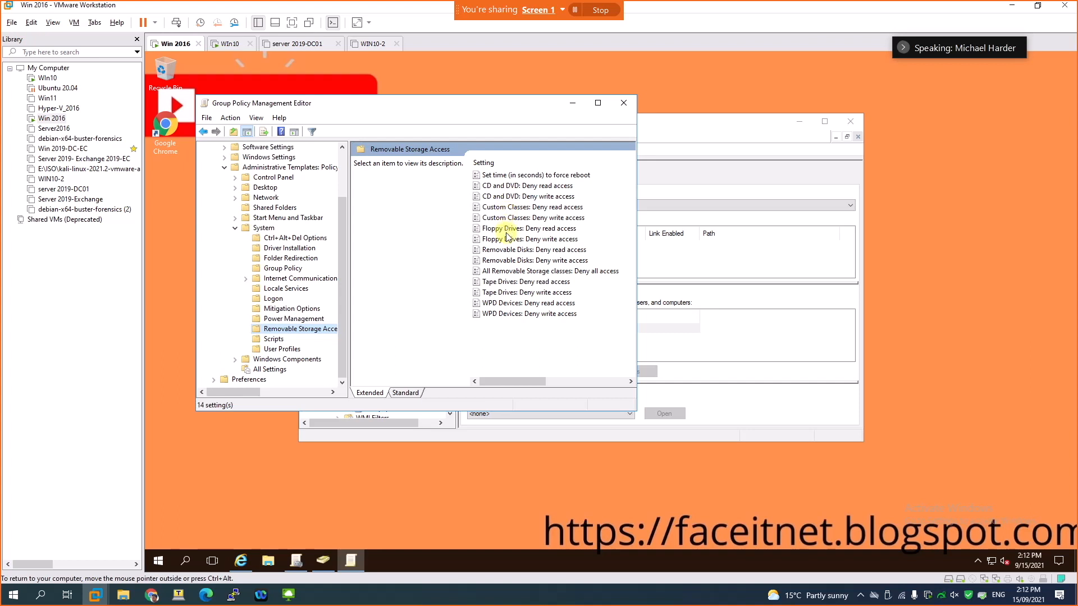
# Step: Set the "All Removable Storage classes: Deny all access" policy to Enabled and apply it
pyautogui.click(507, 253)
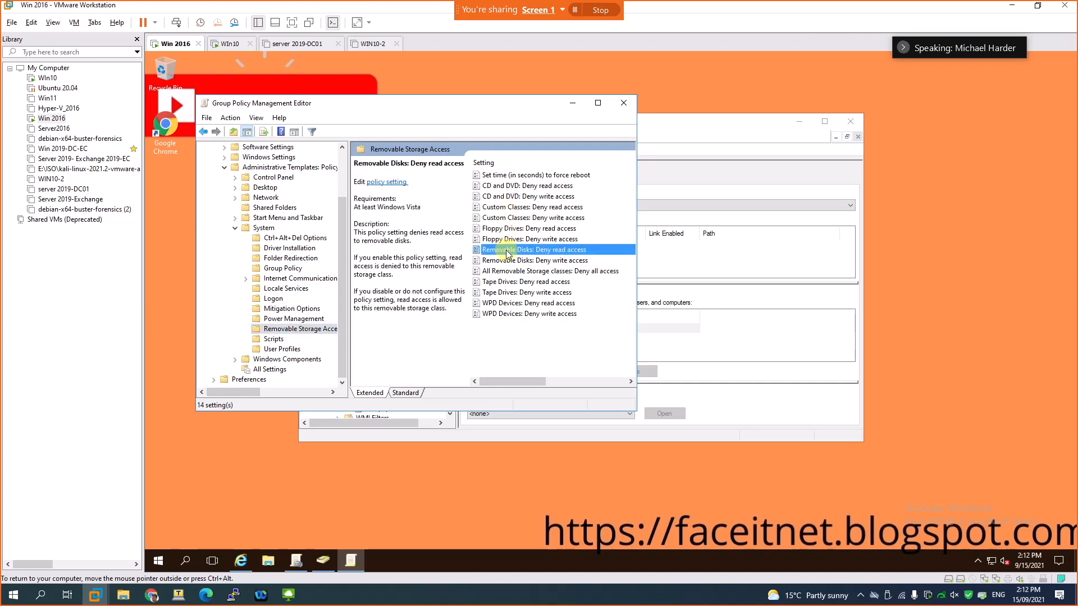
pyautogui.click(511, 273)
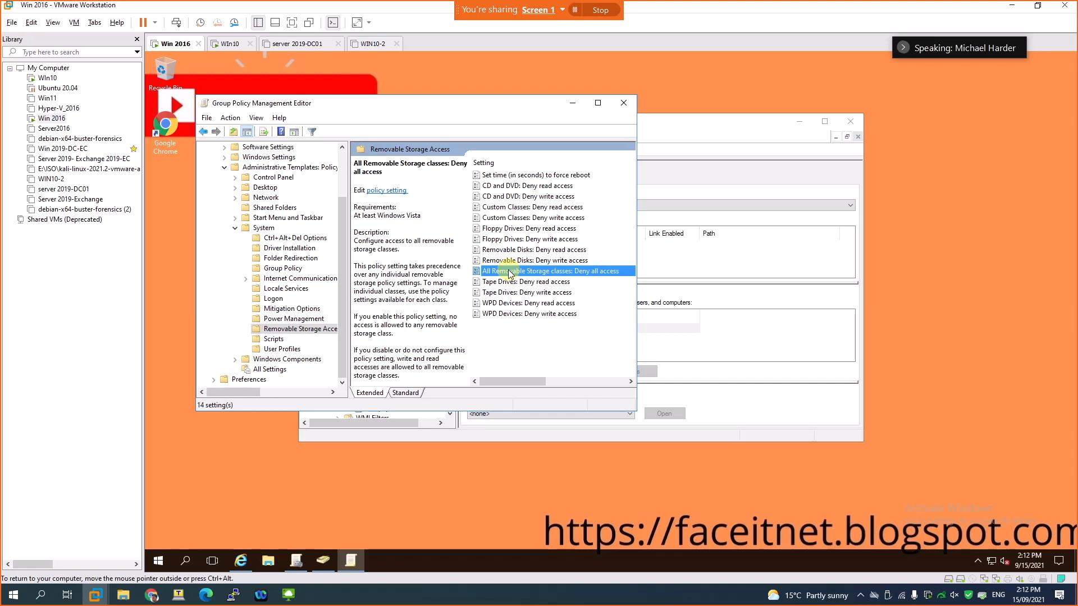
pyautogui.doubleClick(510, 272)
pyautogui.click(203, 153)
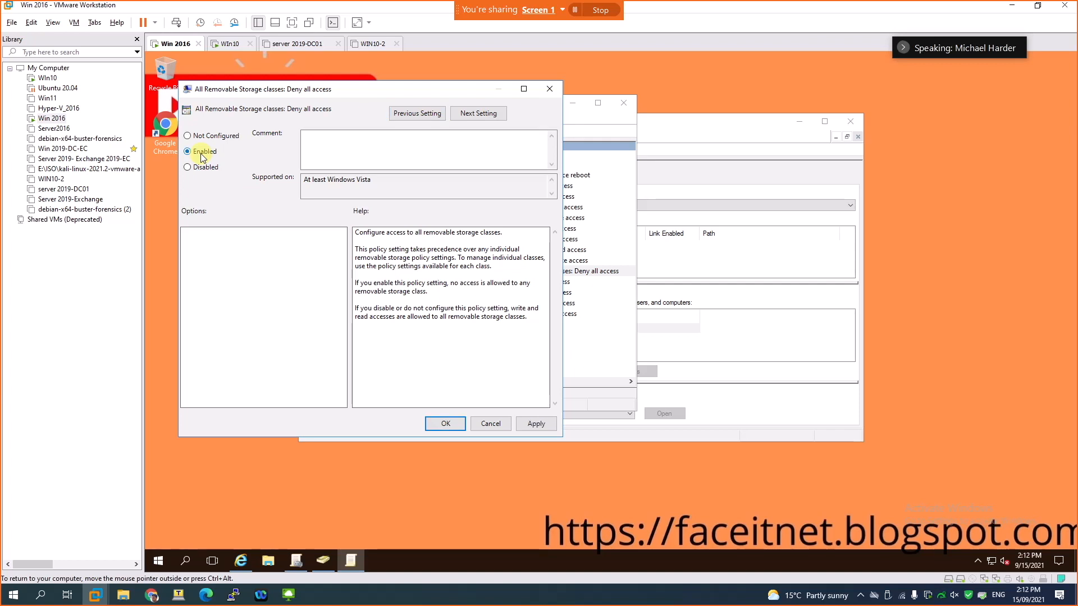
pyautogui.click(356, 233)
pyautogui.moveTo(376, 238); pyautogui.dragTo(503, 243)
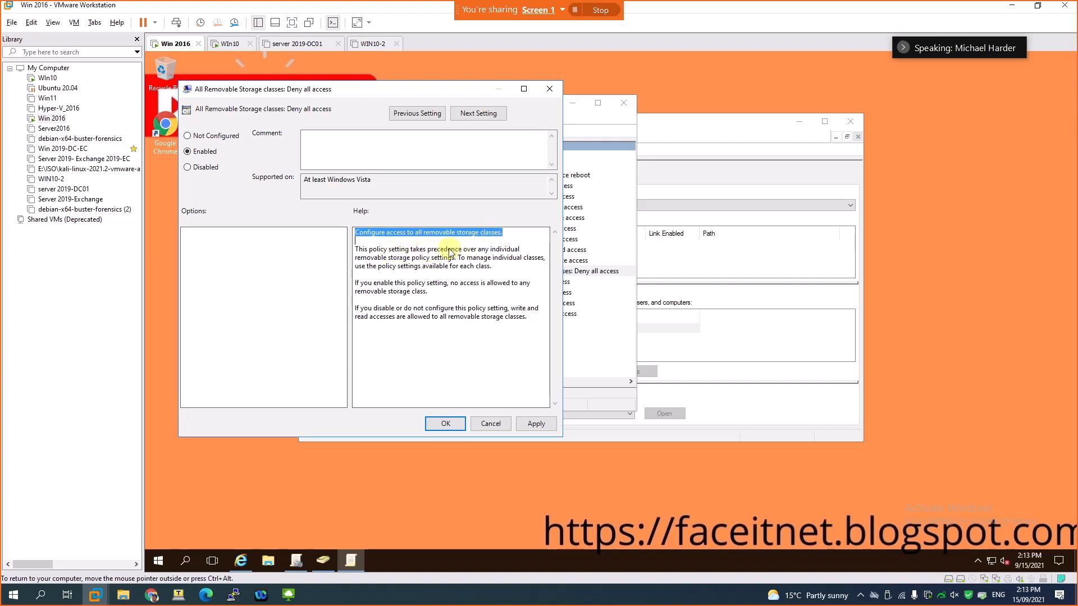
pyautogui.moveTo(520, 251); pyautogui.dragTo(527, 272)
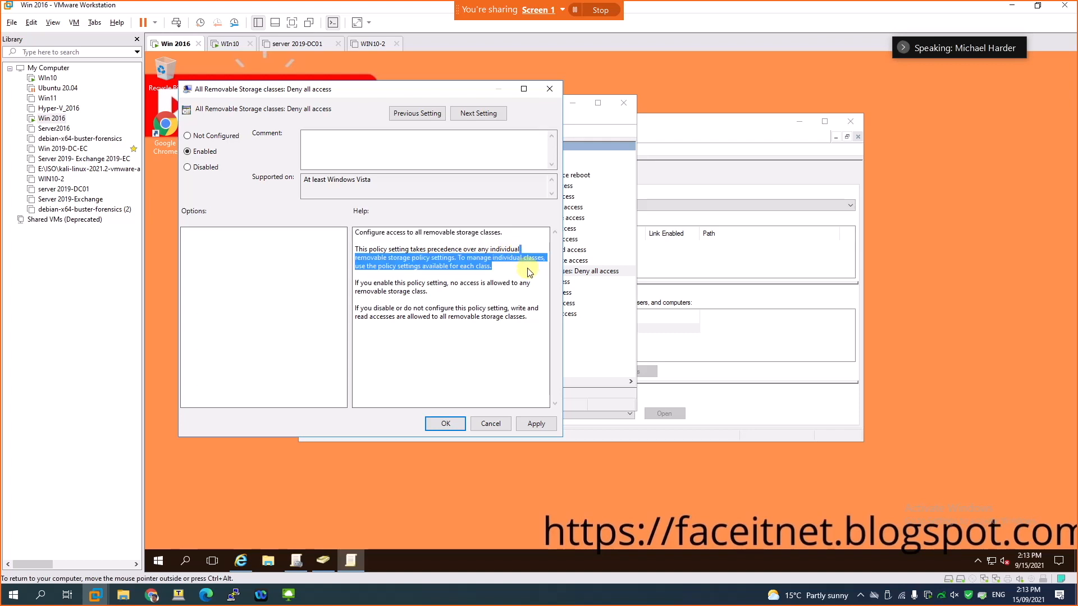
pyautogui.moveTo(527, 274); pyautogui.dragTo(526, 319)
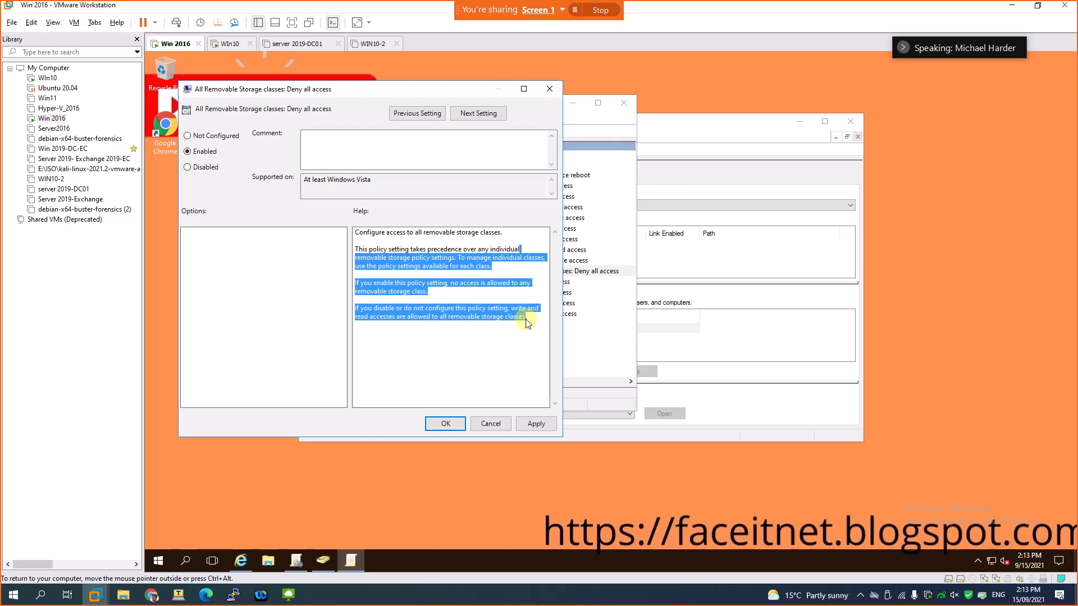
pyautogui.click(526, 320)
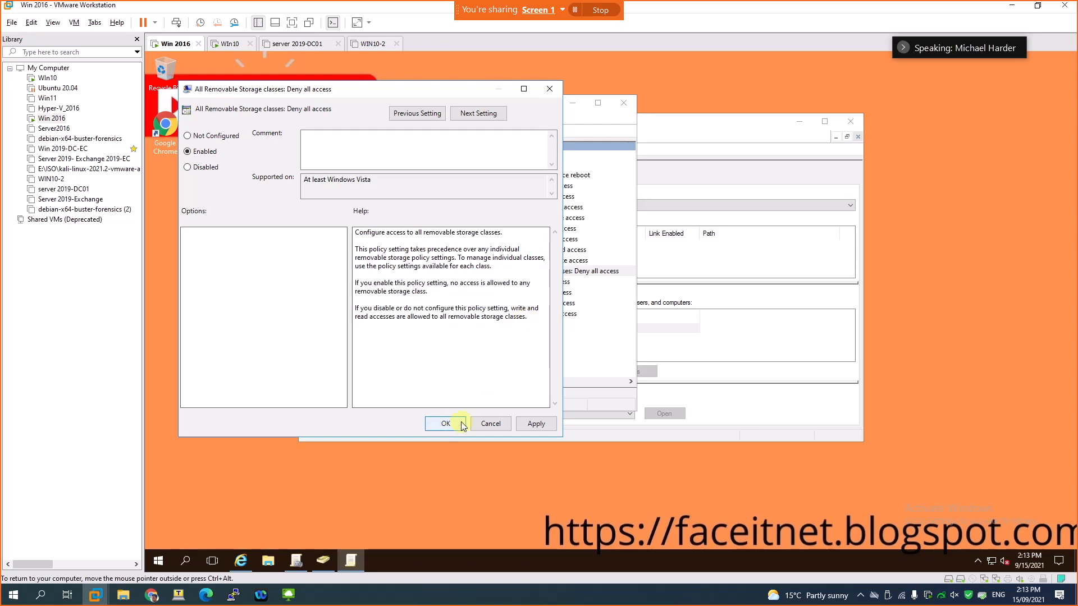
pyautogui.click(534, 424)
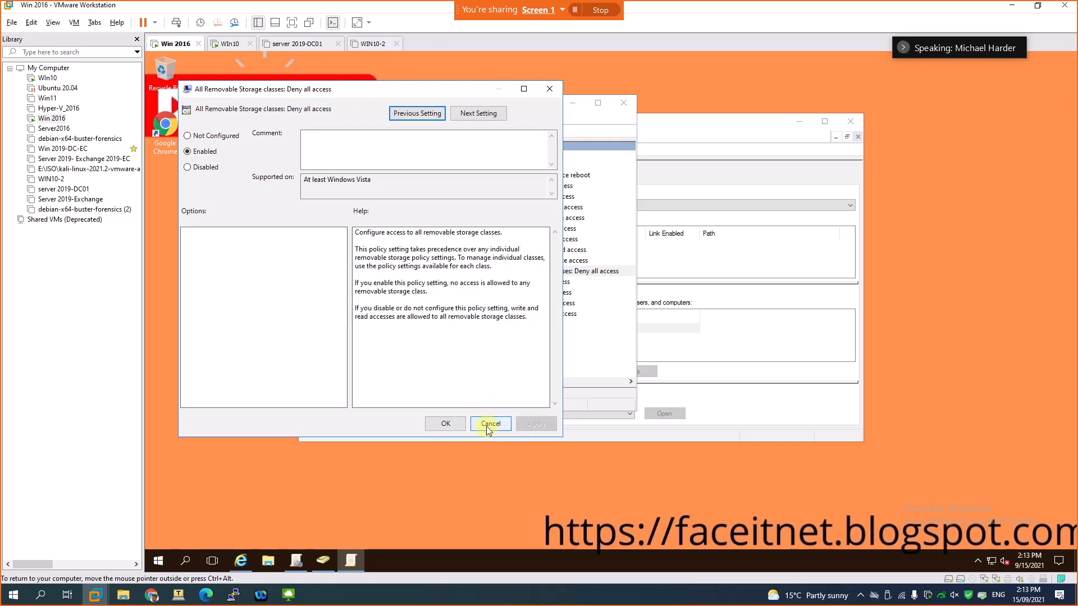
pyautogui.click(445, 425)
# Step: Review the descriptions of the CD and DVD, floppy, tape and WPD device settings, and close the policy editor
pyautogui.click(501, 186)
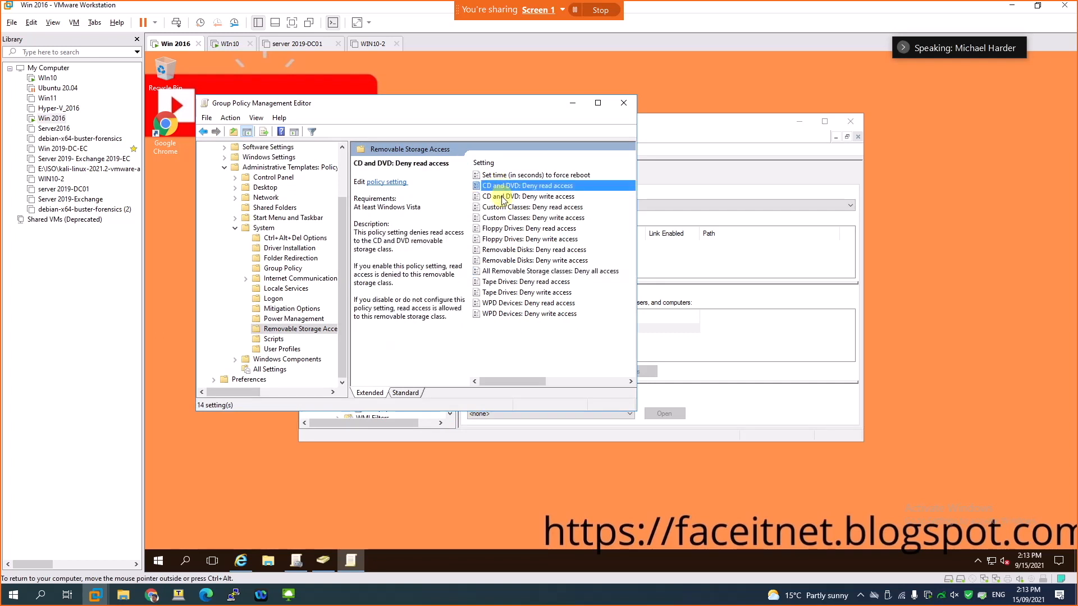
pyautogui.click(502, 197)
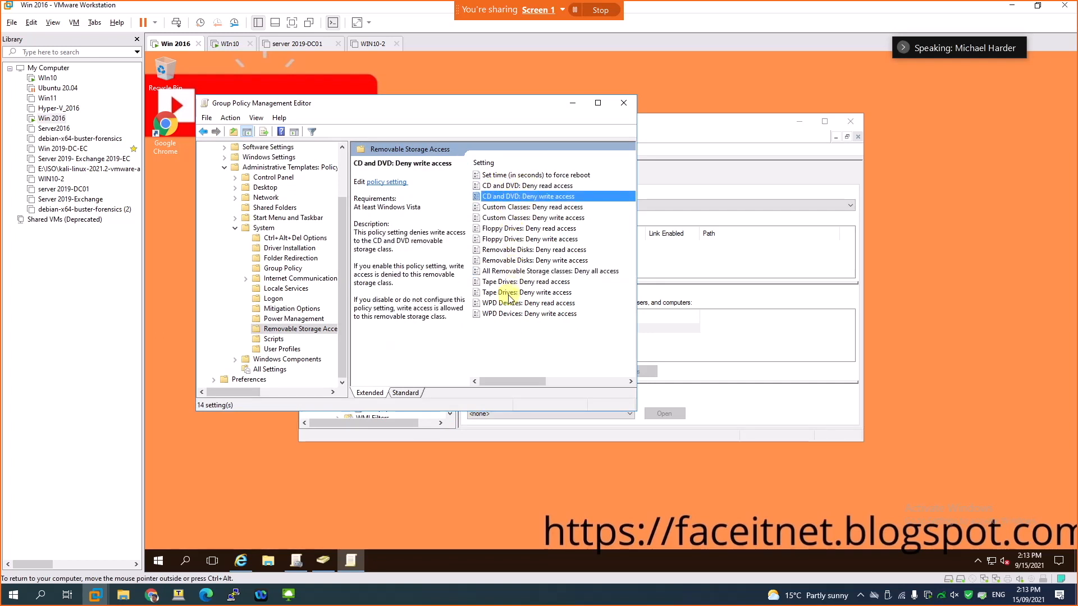
pyautogui.click(506, 229)
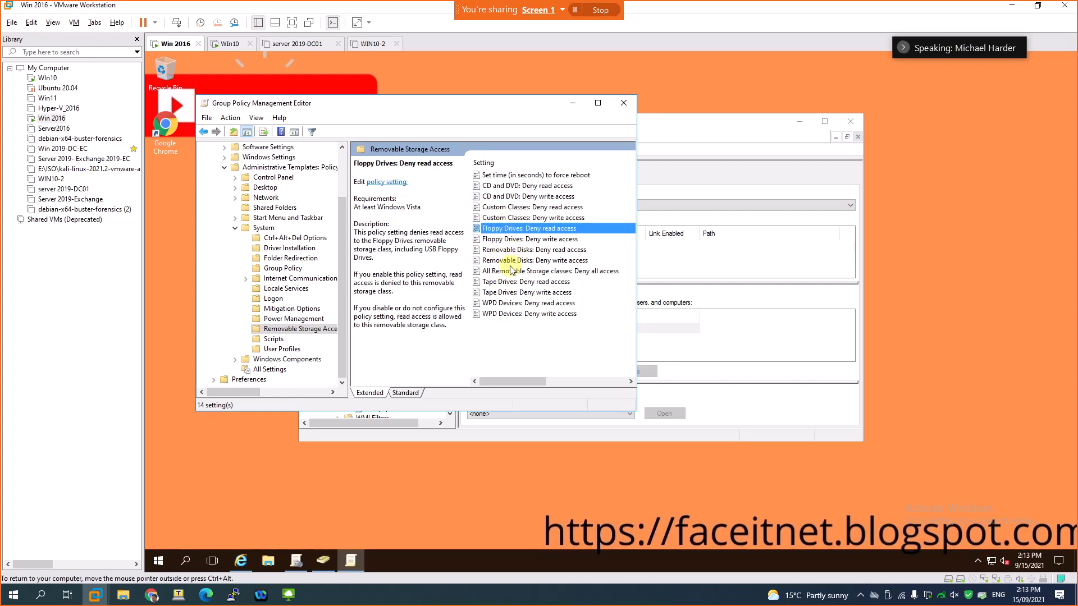
pyautogui.click(509, 293)
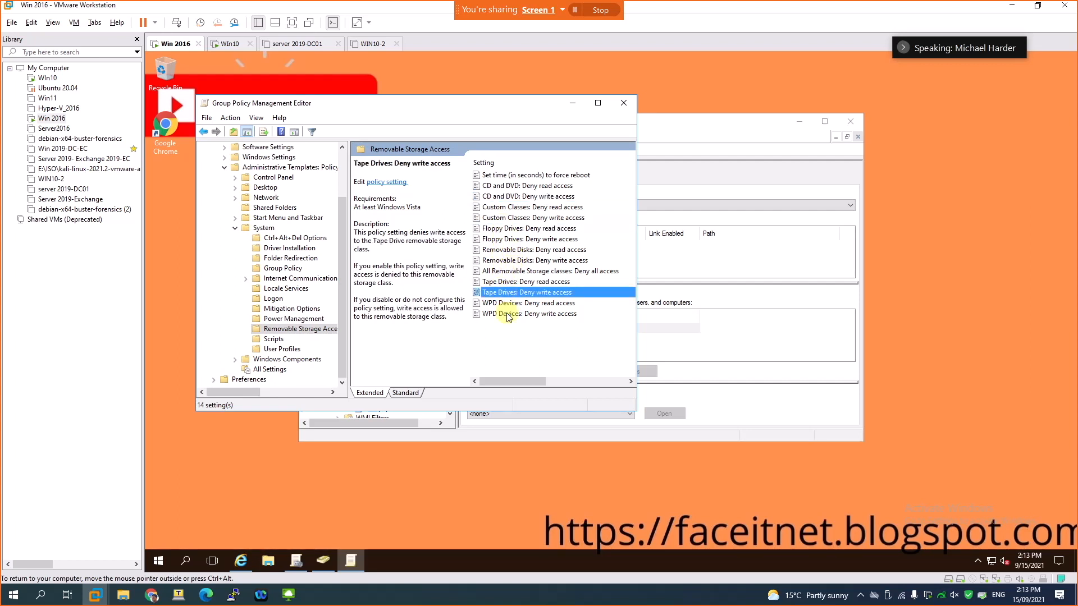
pyautogui.click(508, 314)
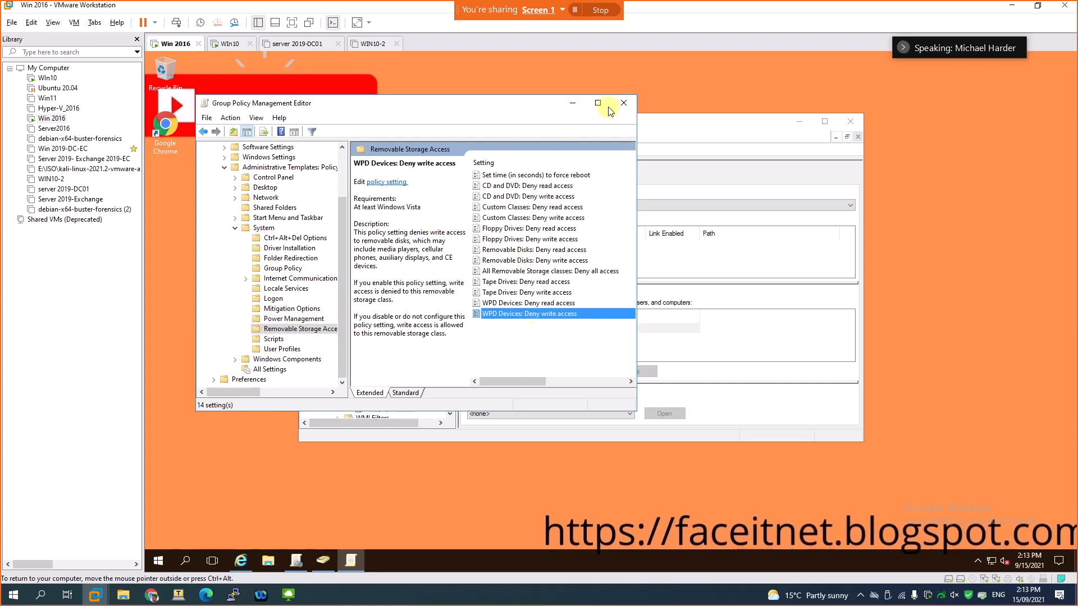
pyautogui.click(623, 103)
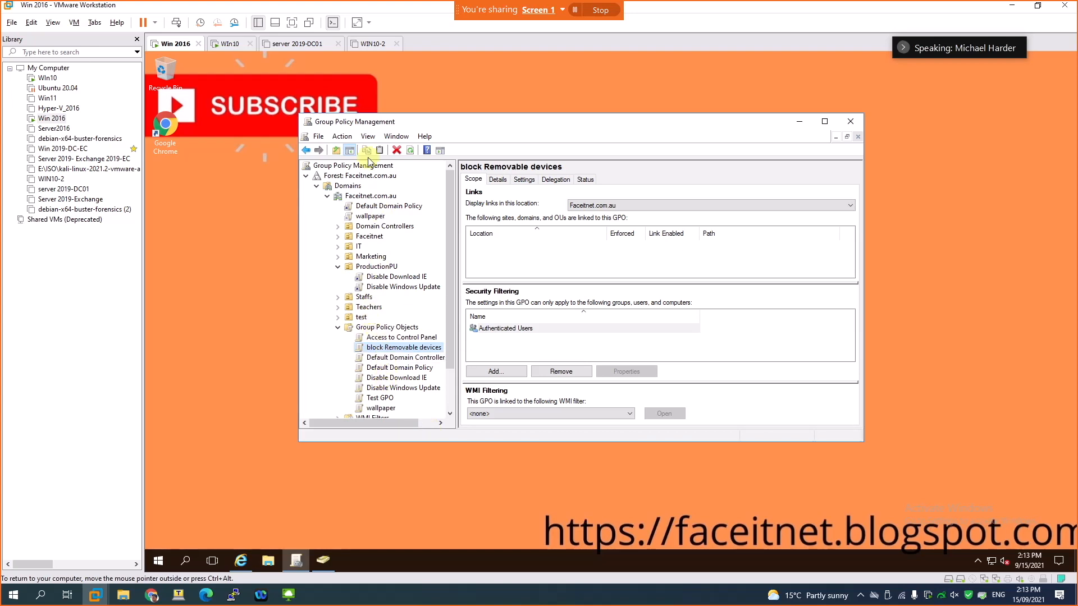
# Step: Close the server 2019-DC01 and WIN10-2 machine views, leaving only Win 2016 and WIn10 open
pyautogui.click(251, 44)
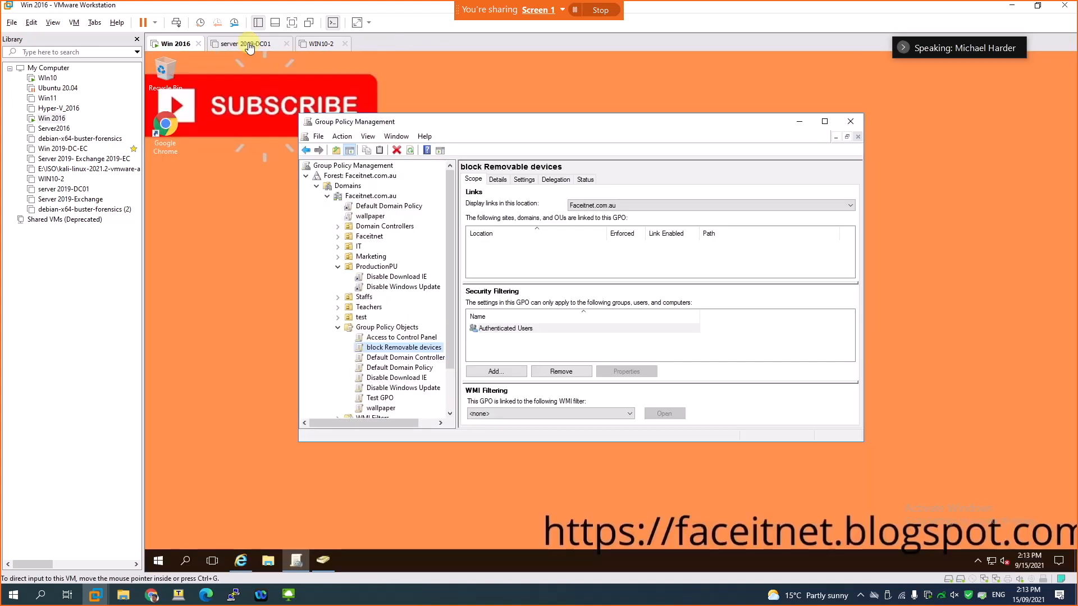
pyautogui.doubleClick(50, 79)
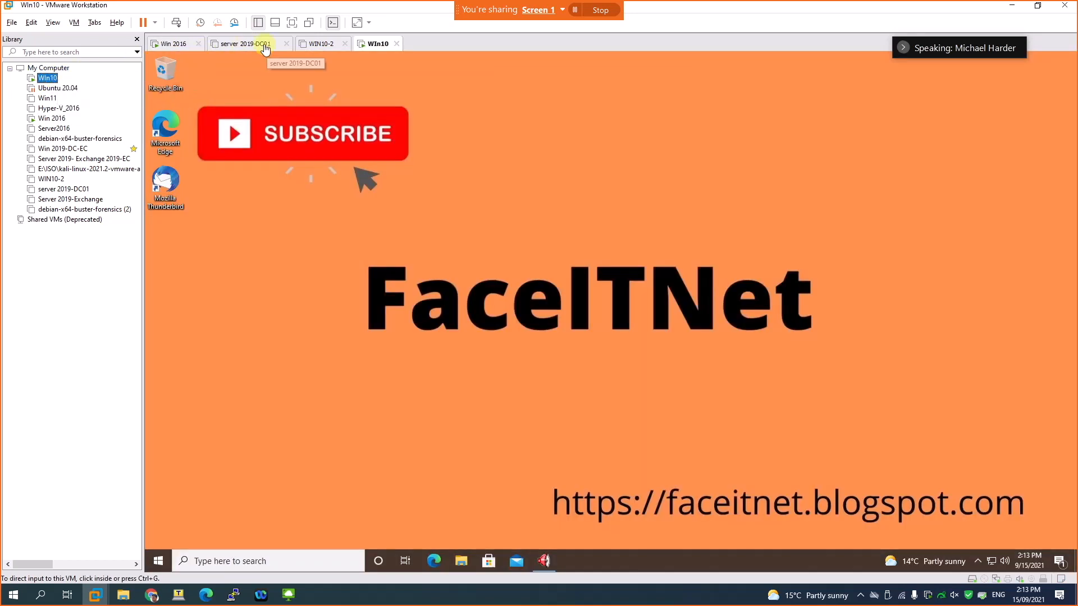
pyautogui.click(286, 44)
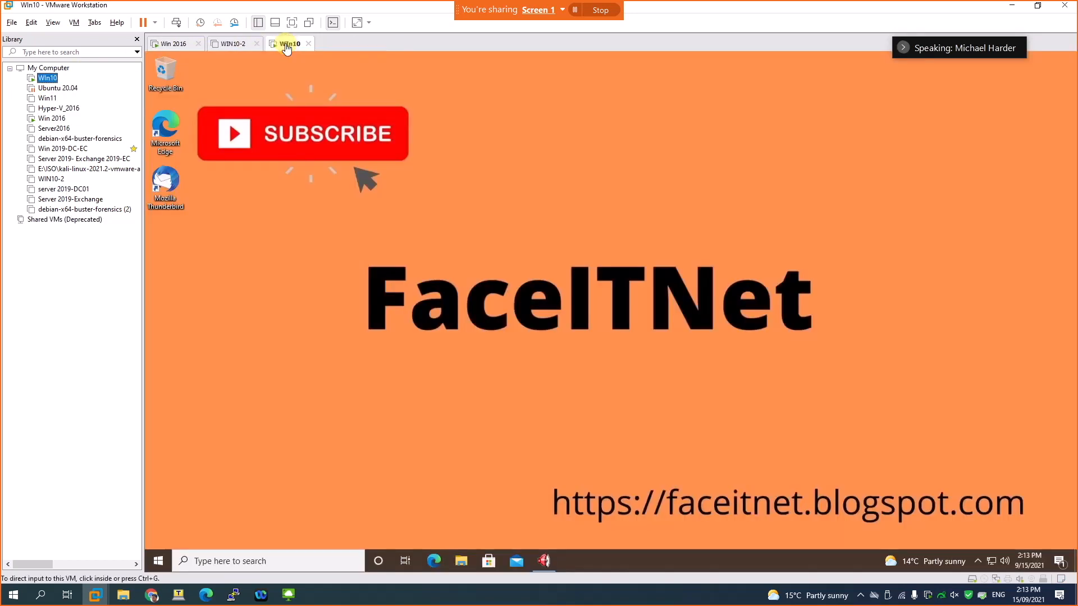
pyautogui.click(247, 44)
pyautogui.click(255, 45)
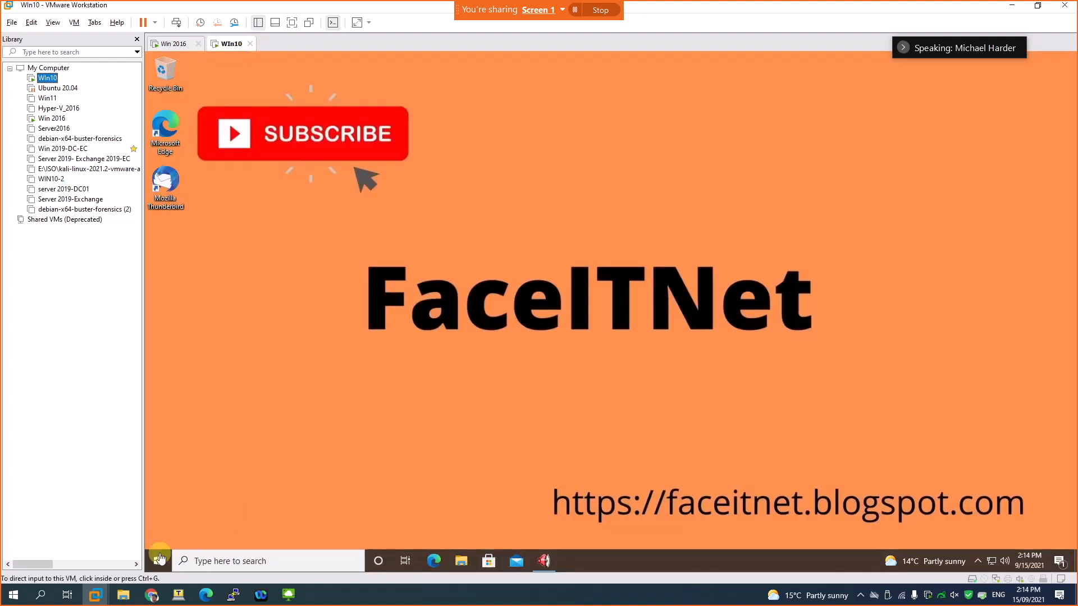
# Step: On the Win 2016 machine, look up the Teacher user's logon name in the Teachers OU of Active Directory Users and Computers
pyautogui.click(160, 558)
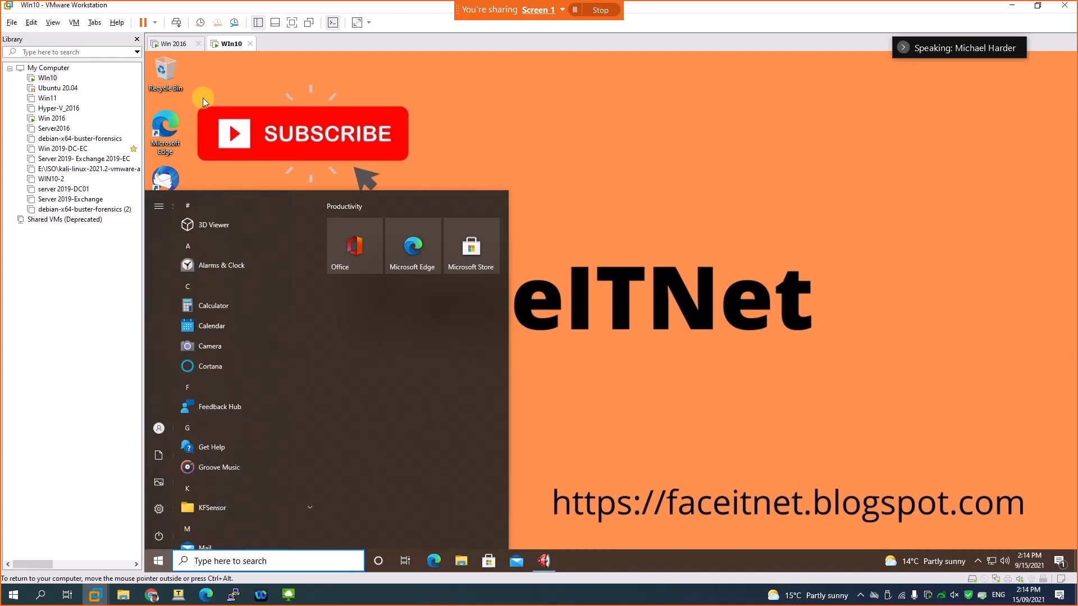
pyautogui.click(179, 45)
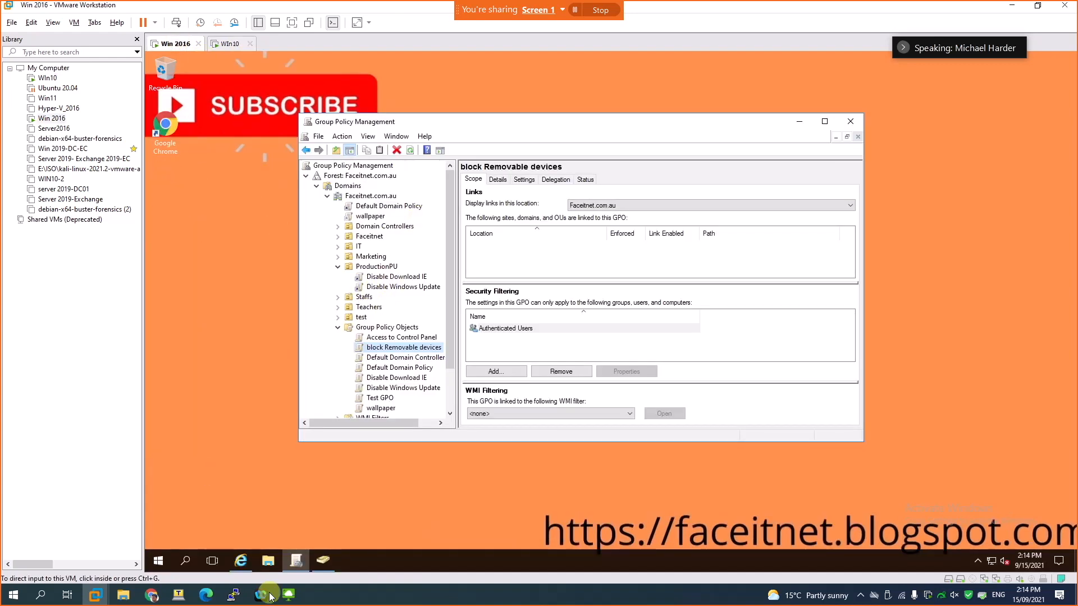
pyautogui.click(322, 560)
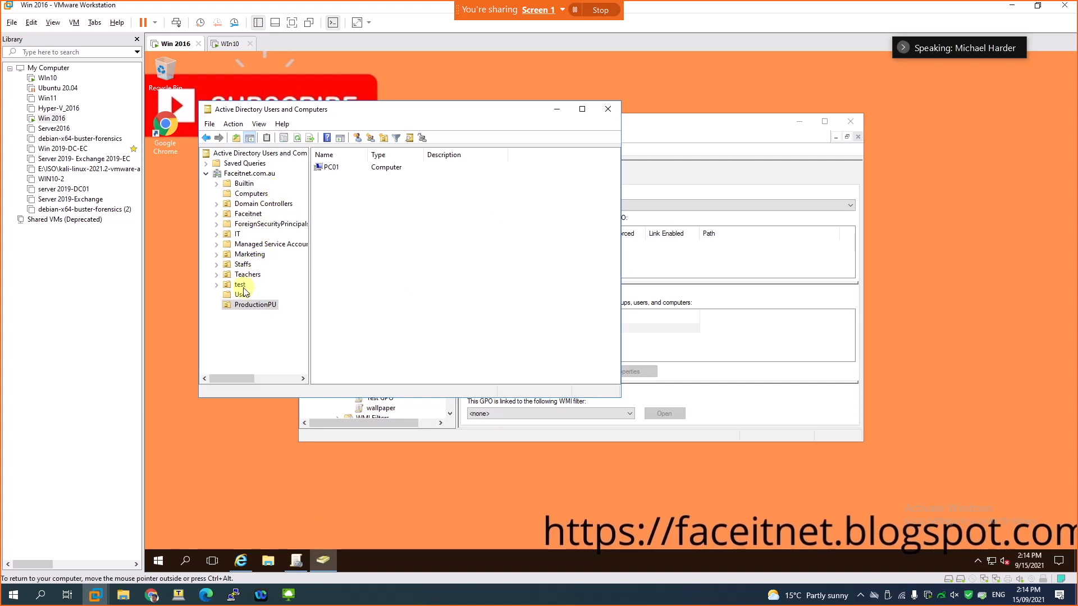
pyautogui.click(241, 285)
pyautogui.click(247, 275)
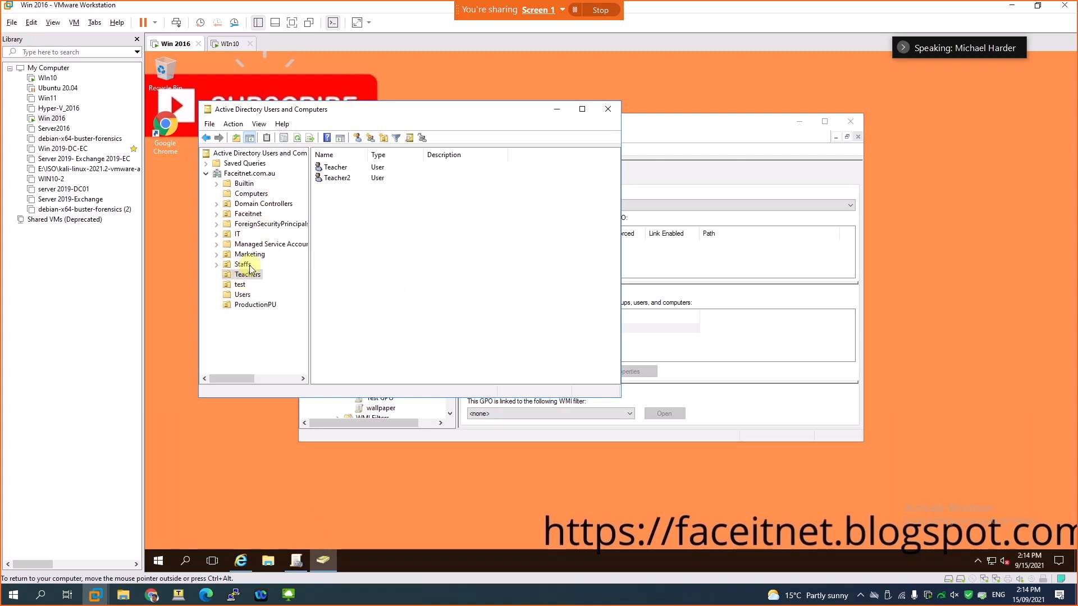
pyautogui.click(345, 170)
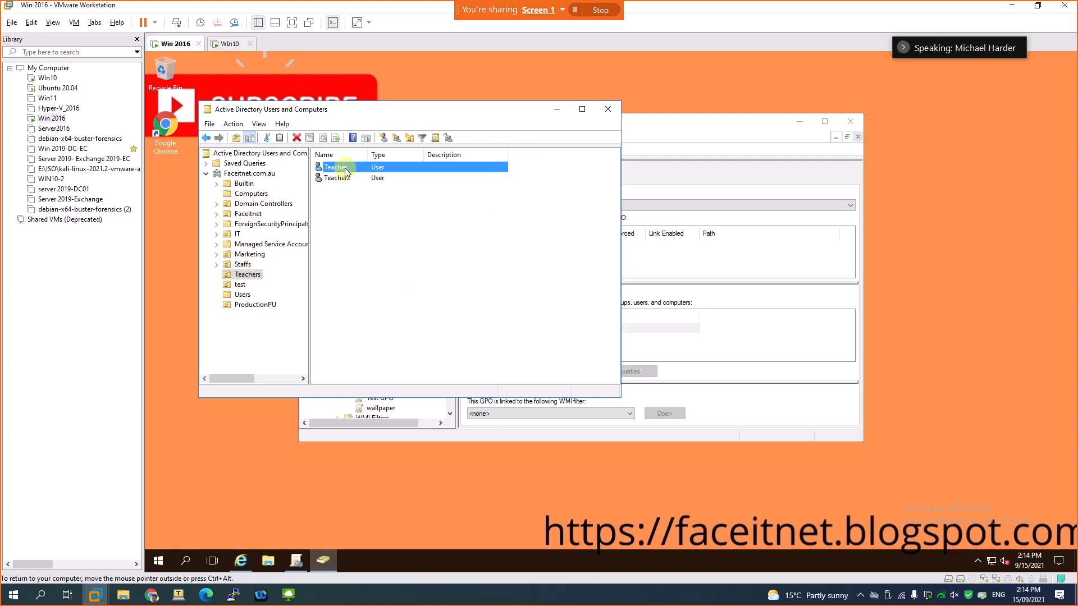
pyautogui.doubleClick(345, 169)
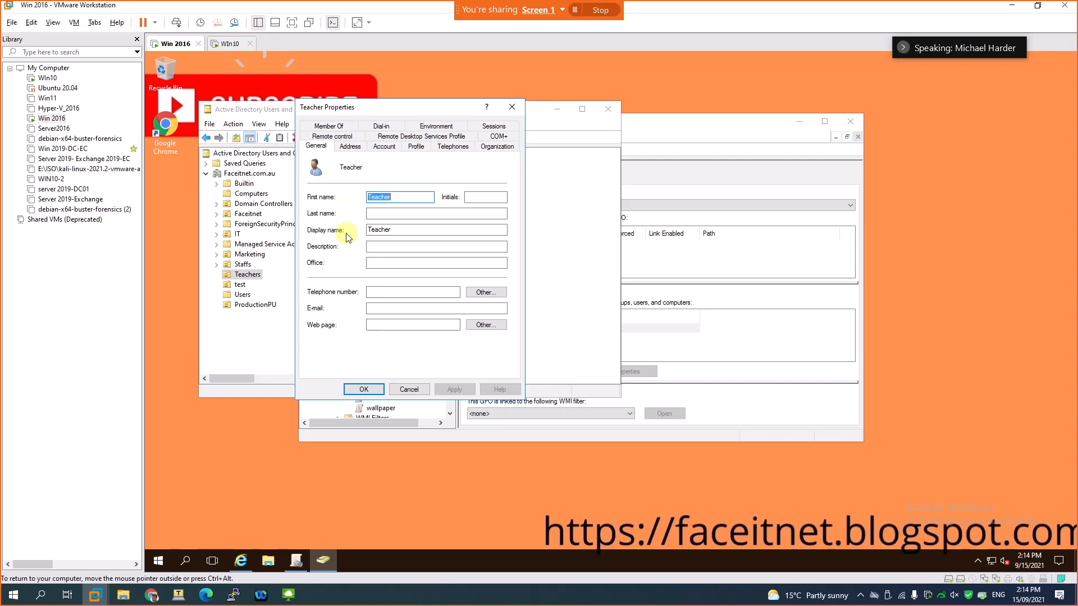
pyautogui.click(396, 148)
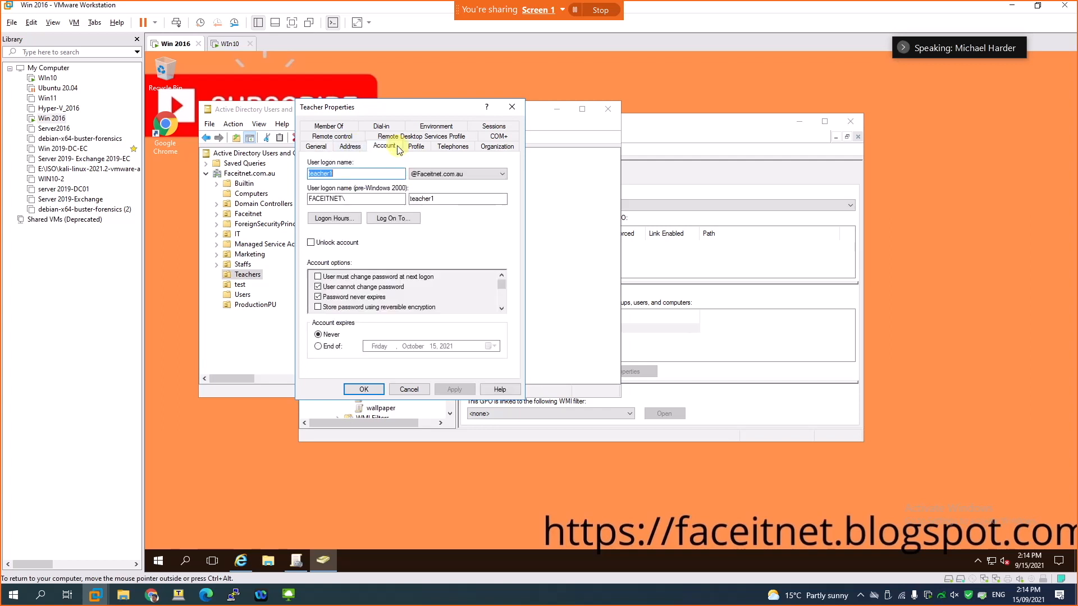
pyautogui.click(510, 108)
pyautogui.click(618, 107)
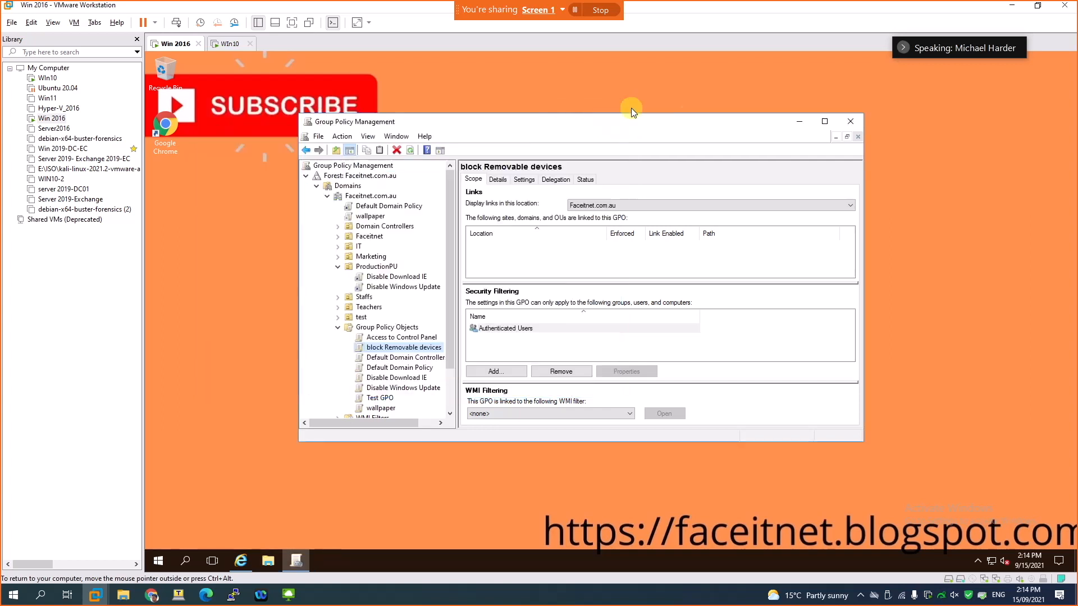
# Step: Switch to the WIn10 machine and sign out the current user
pyautogui.click(229, 45)
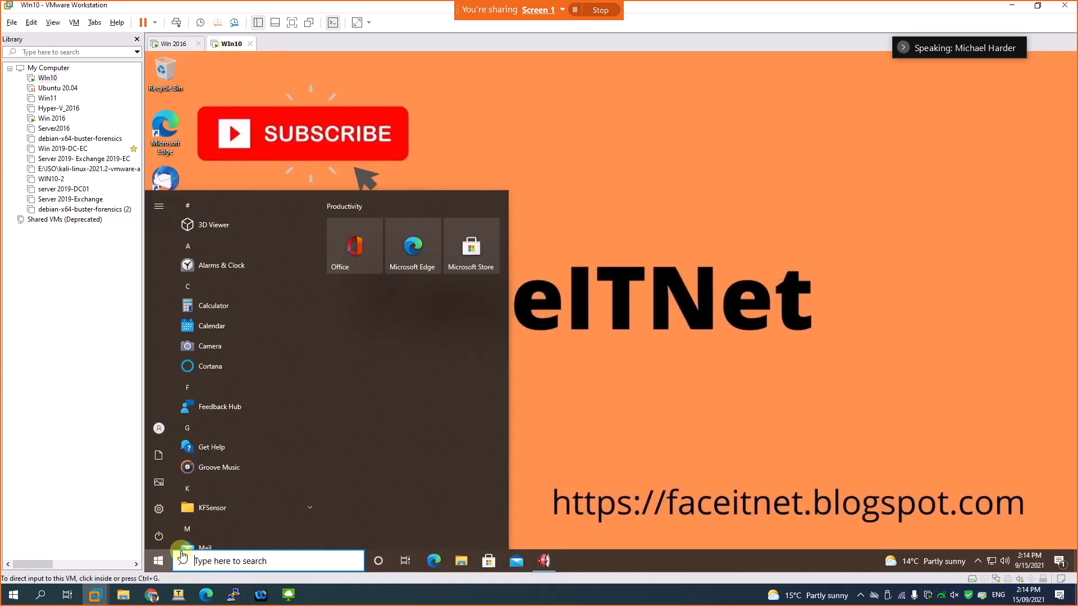
pyautogui.click(167, 433)
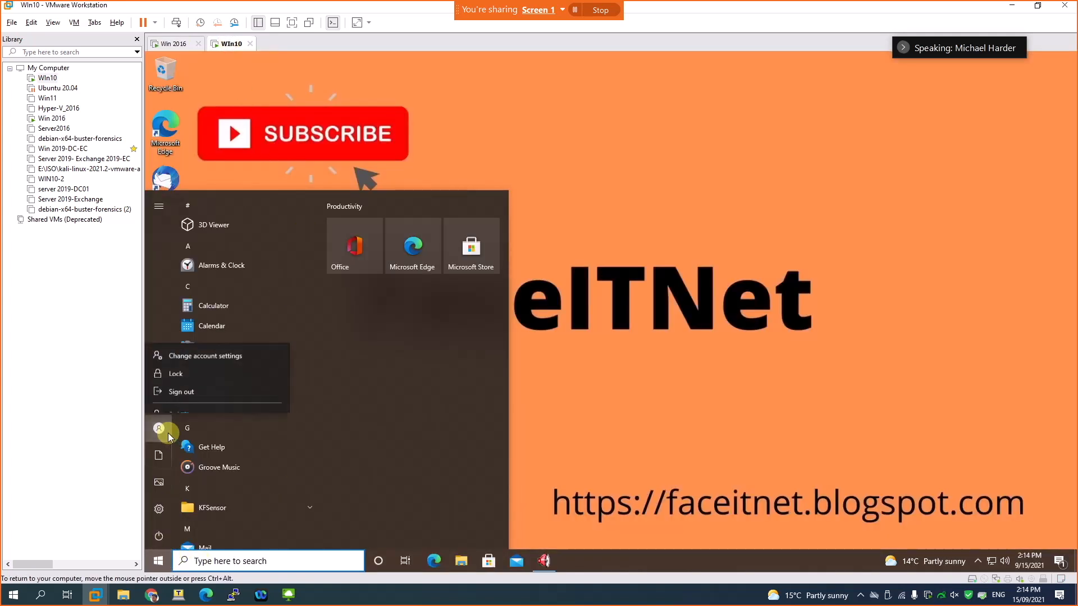
pyautogui.click(175, 386)
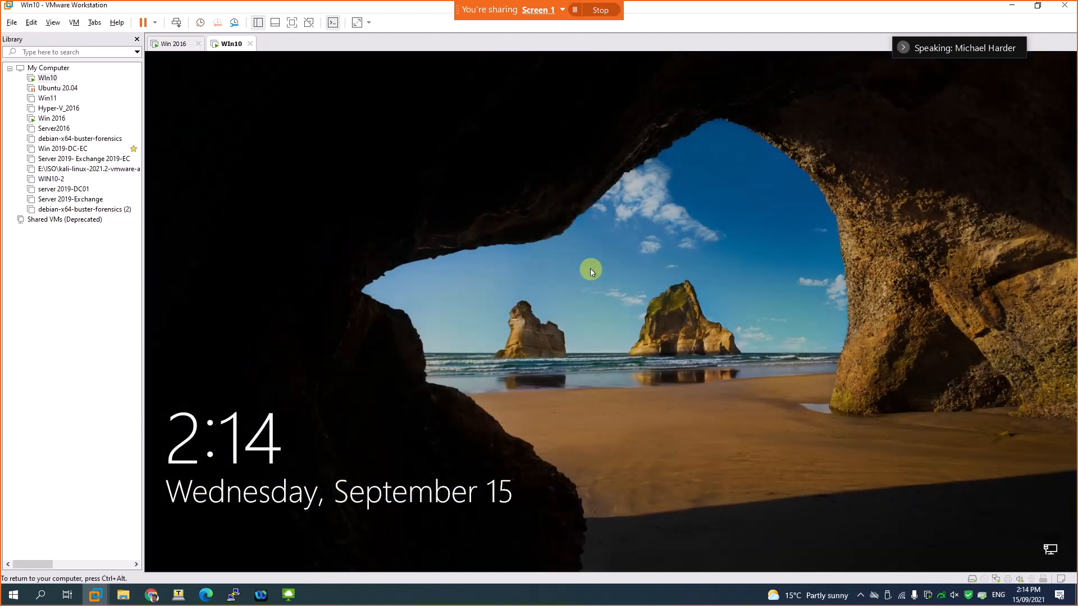
# Step: Sign in to the FACEITNET domain as another user with the user name teacher1 and the account password
pyautogui.click(591, 271)
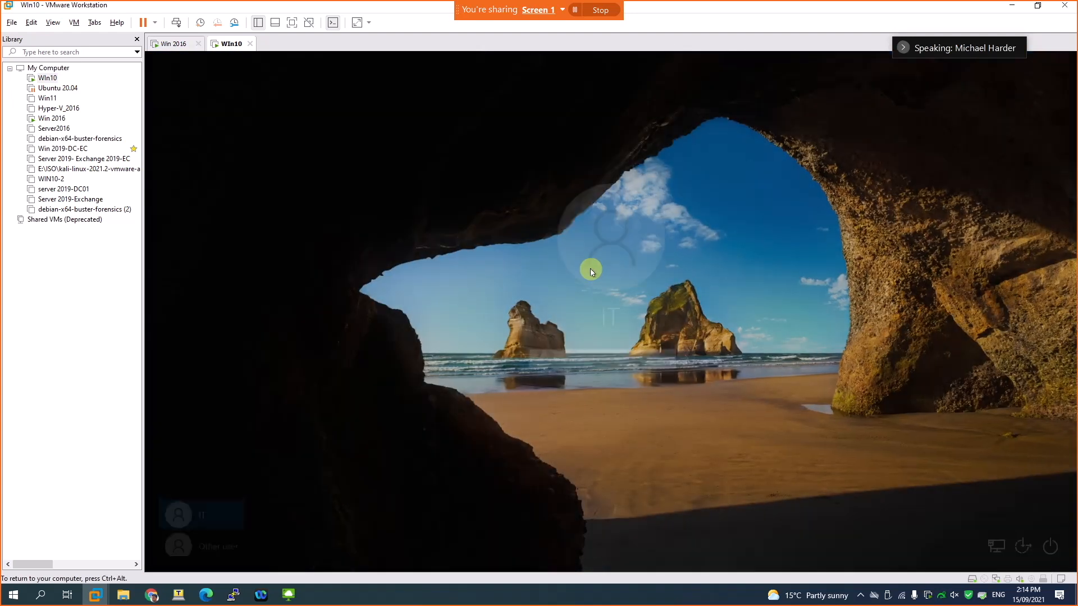
pyautogui.click(209, 541)
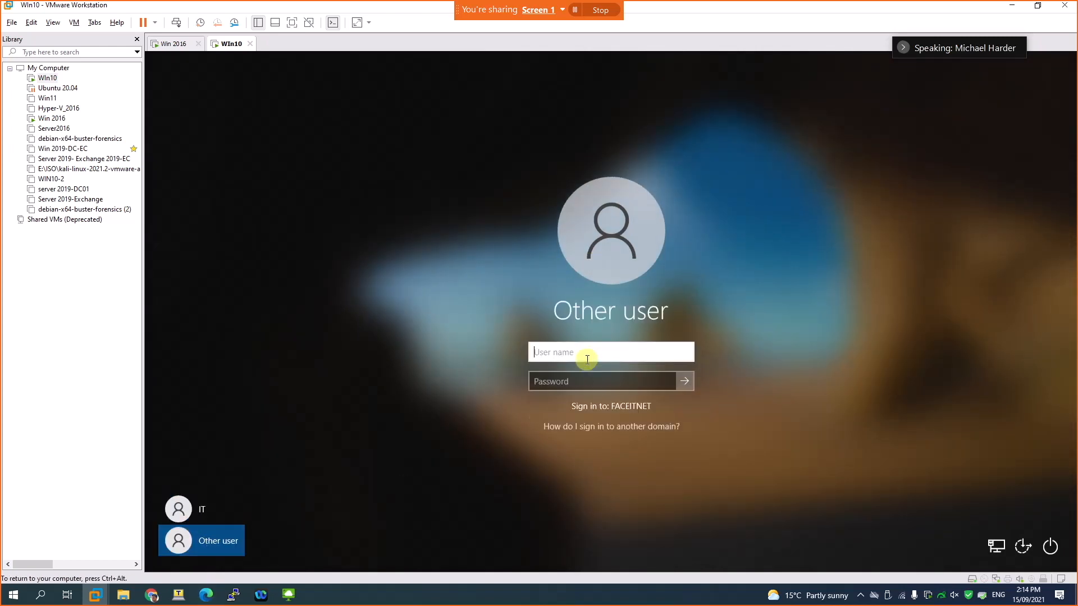
pyautogui.write('teacher1')
pyautogui.press('Tab')
pyautogui.write('••••••••')
pyautogui.press('Return')
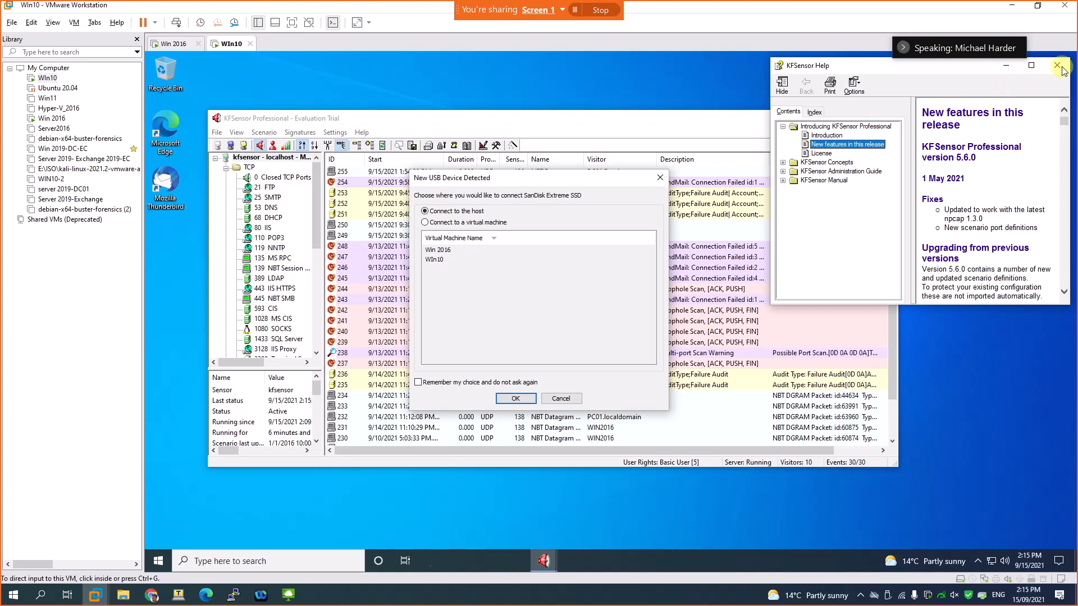
# Step: Connect the SanDisk Extreme SSD to the WIn10 virtual machine and close the KFSensor Help and KFSensor Professional windows
pyautogui.click(1058, 66)
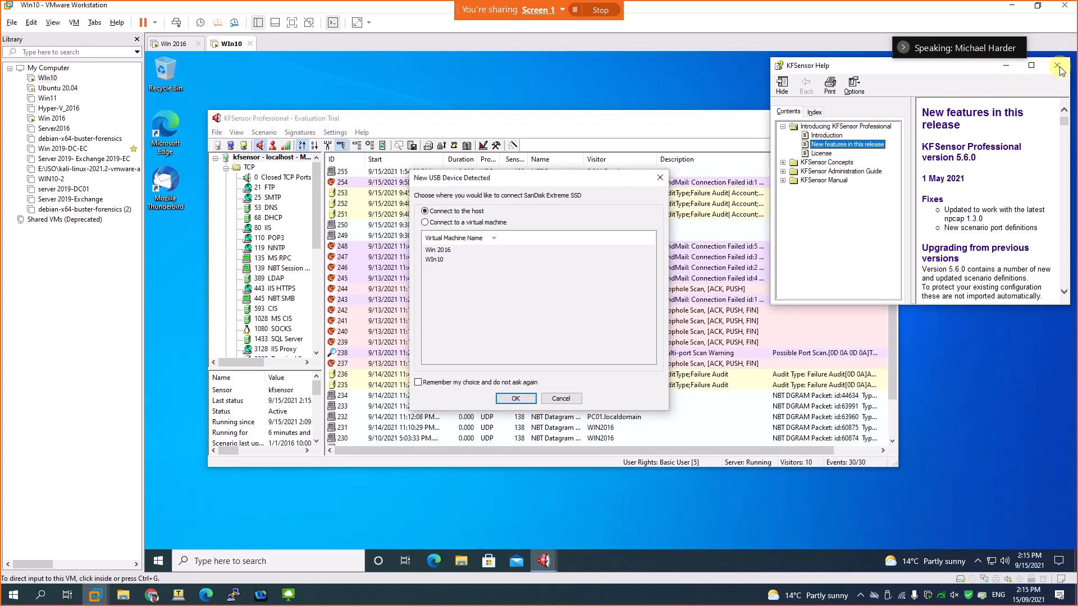
pyautogui.click(448, 224)
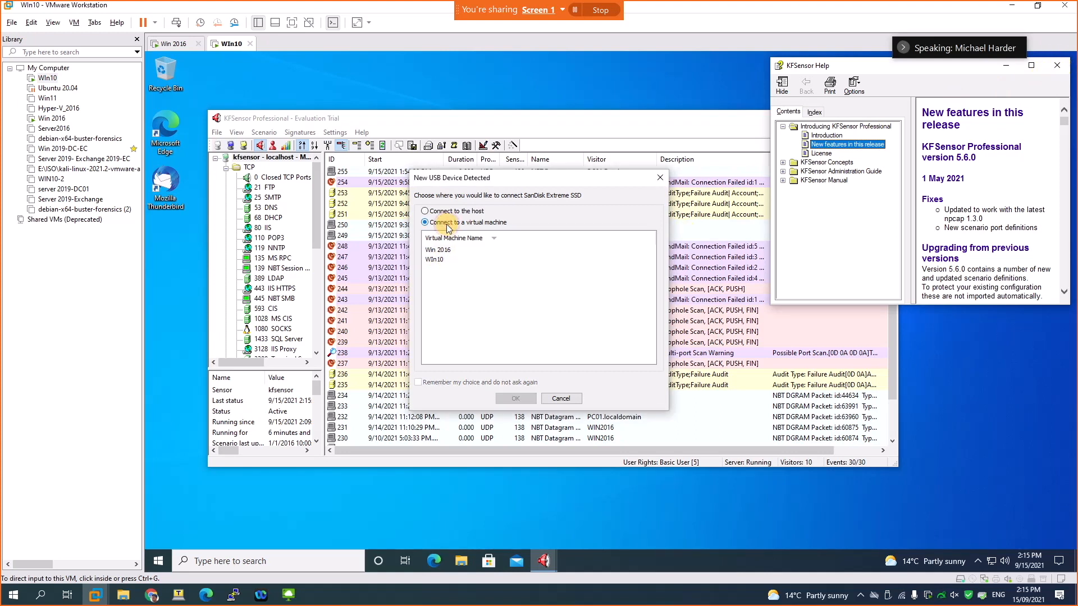
pyautogui.click(437, 260)
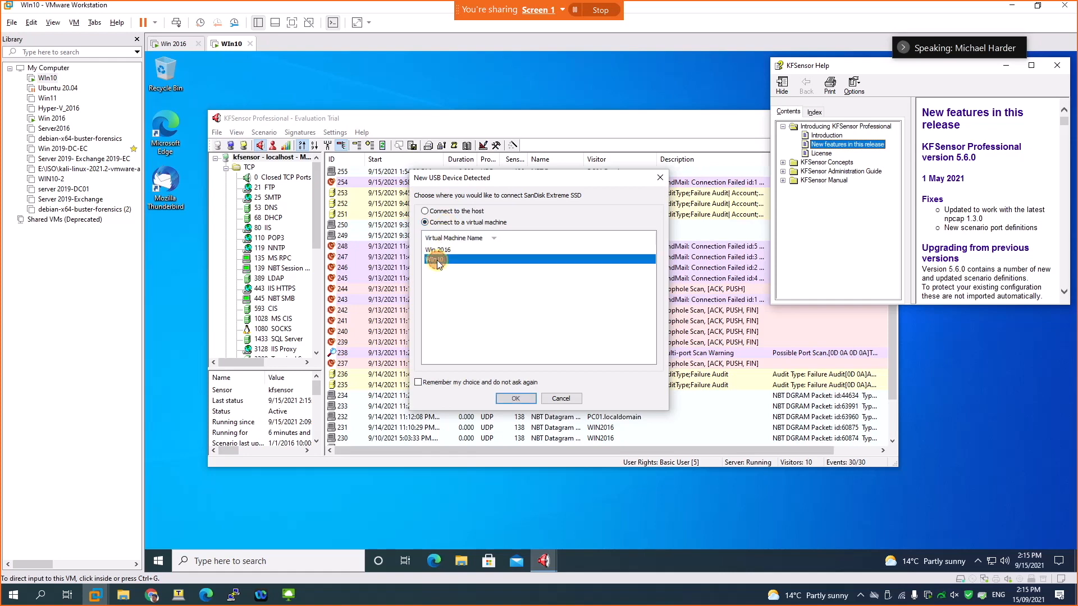
pyautogui.click(514, 399)
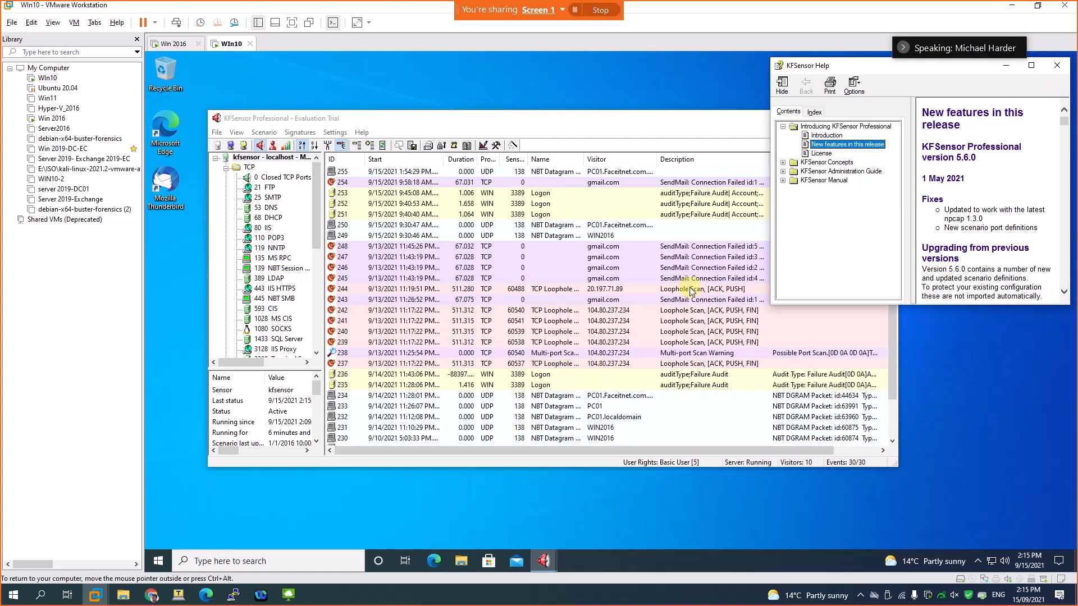
pyautogui.click(1057, 66)
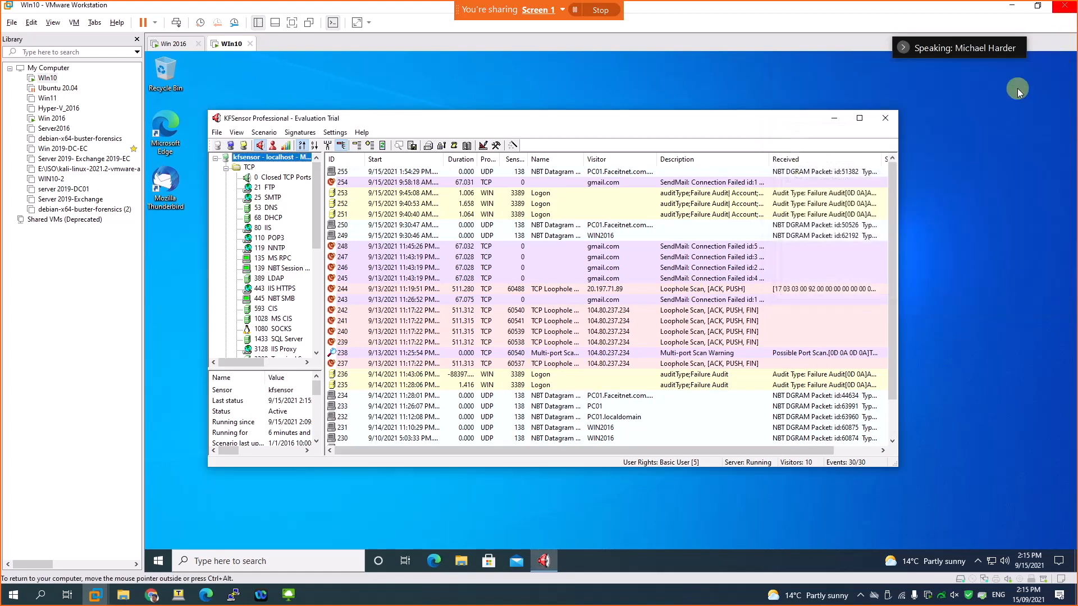
pyautogui.click(887, 118)
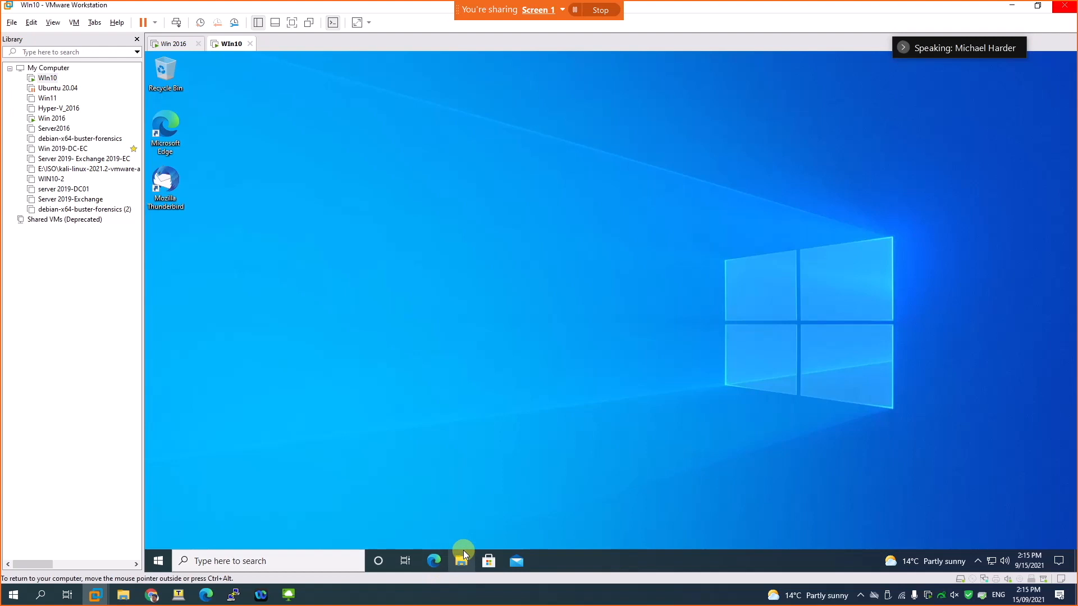
# Step: Check This PC in File Explorer and the hidden notification icons for the connected external drive
pyautogui.click(457, 564)
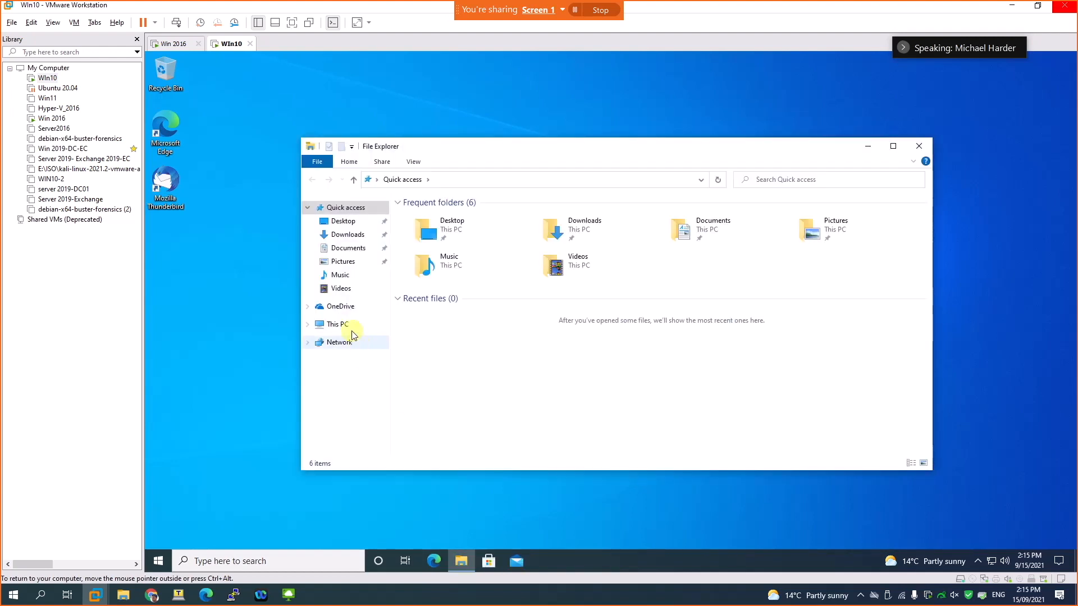
pyautogui.click(344, 324)
pyautogui.click(350, 343)
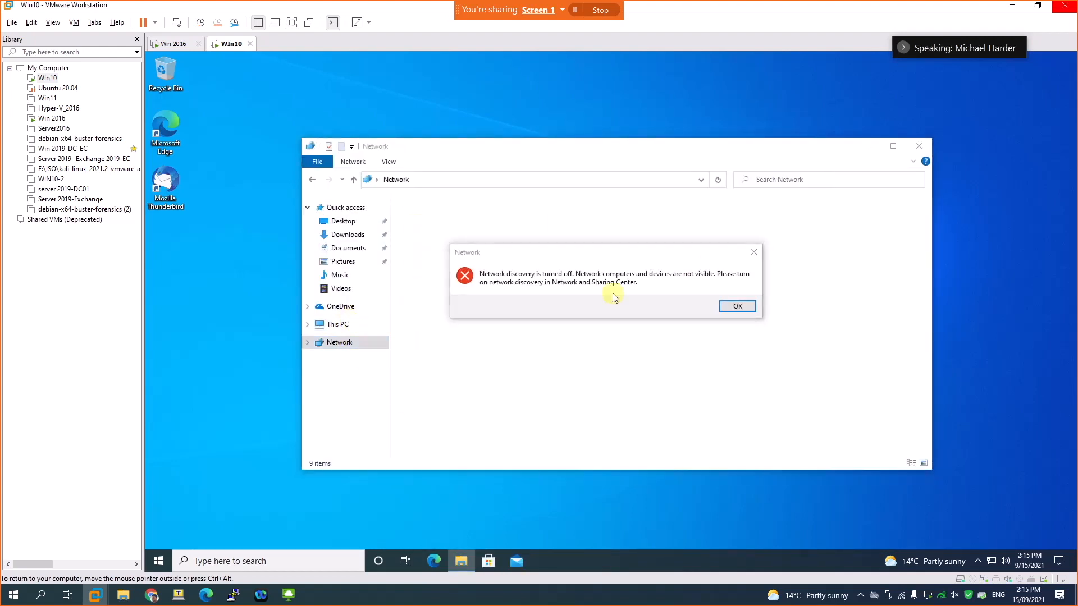
pyautogui.click(737, 306)
pyautogui.click(364, 325)
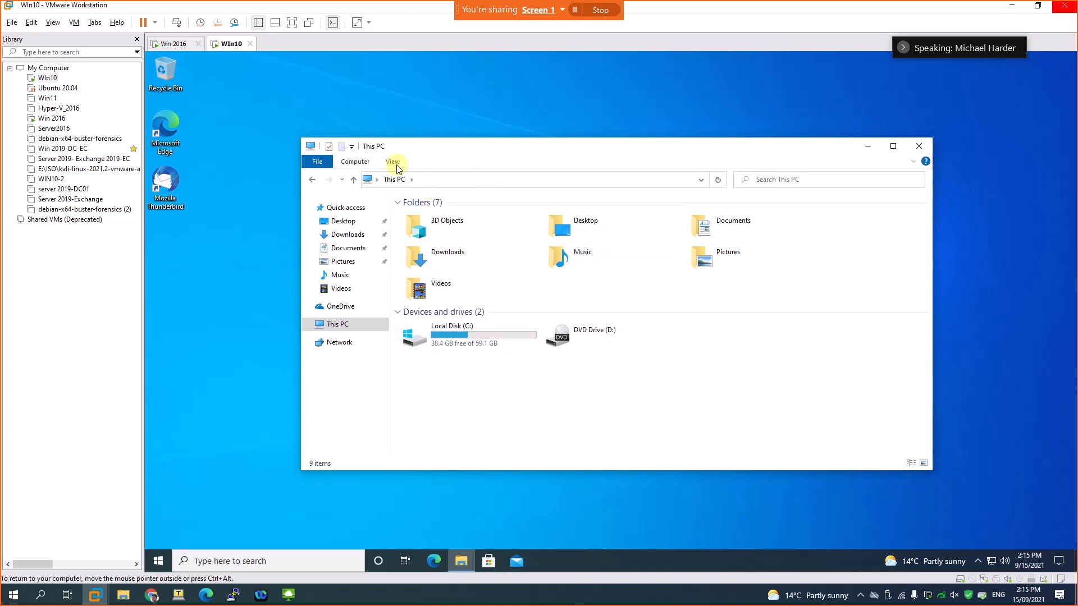
pyautogui.click(976, 562)
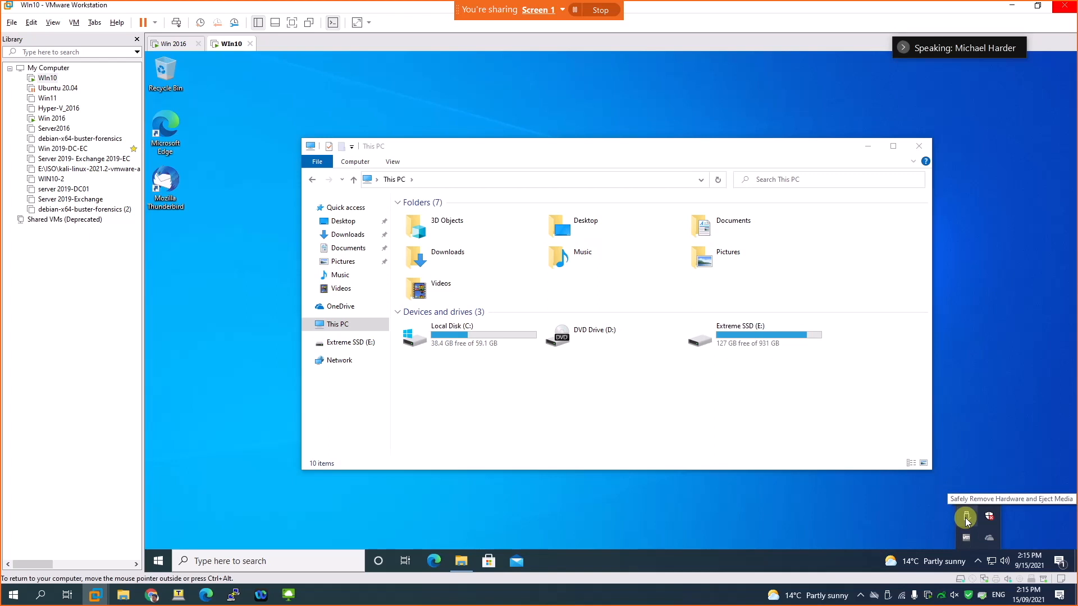
# Step: Open the Extreme SSD (E:) drive and view the contents of its Aharam and faceinet folders
pyautogui.doubleClick(748, 343)
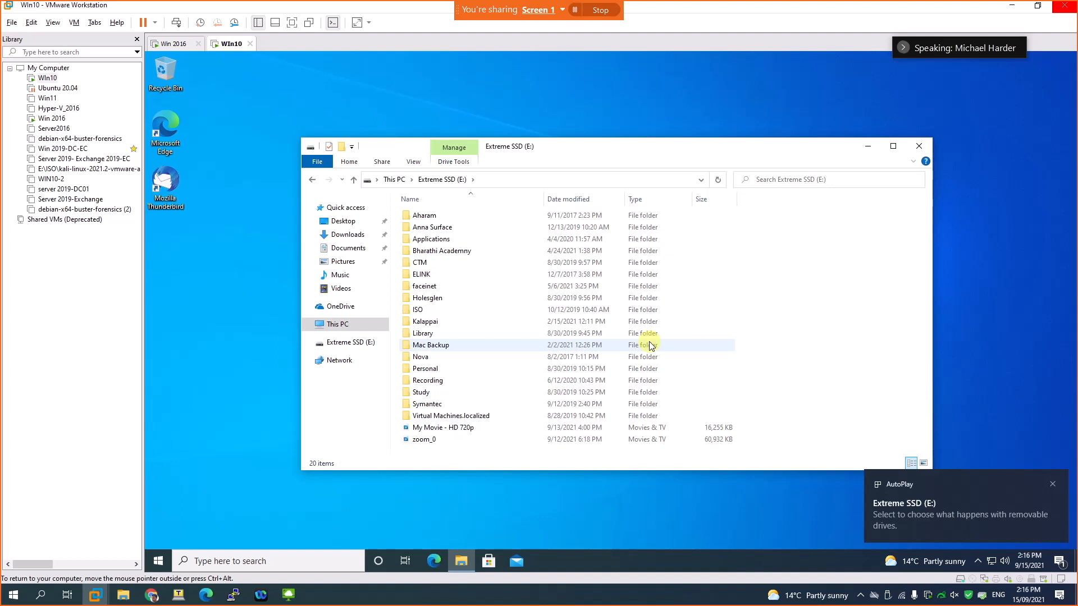
pyautogui.doubleClick(423, 217)
pyautogui.click(440, 179)
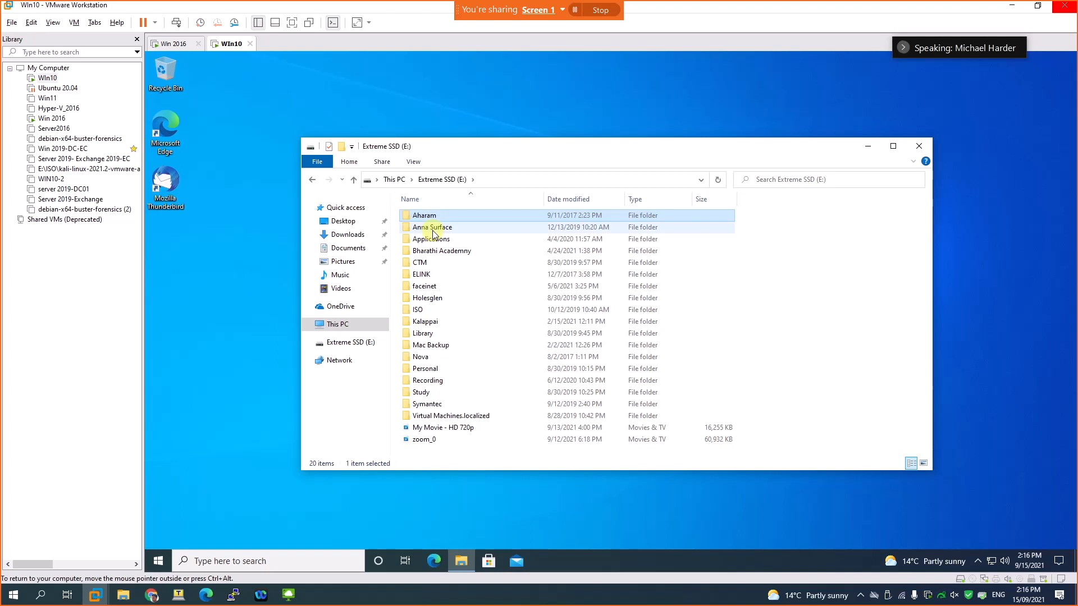
pyautogui.click(429, 288)
pyautogui.doubleClick(428, 288)
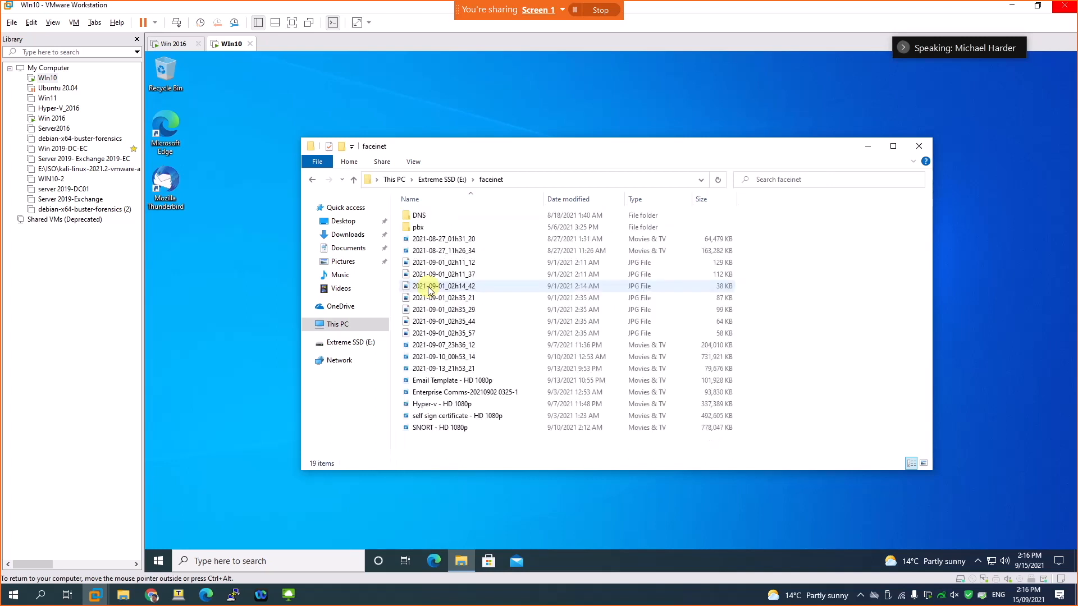
pyautogui.click(442, 180)
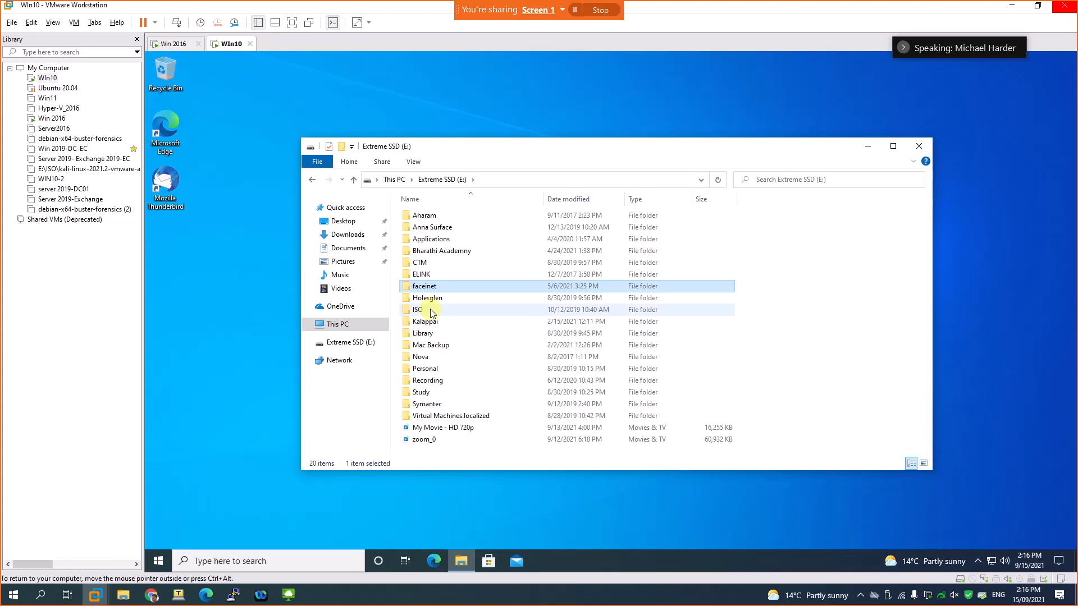
# Step: Open the CitrixHypervisor-8.2.0-install-cd disc image from the drive's ISO folder to test access, and close File Explorer
pyautogui.doubleClick(431, 310)
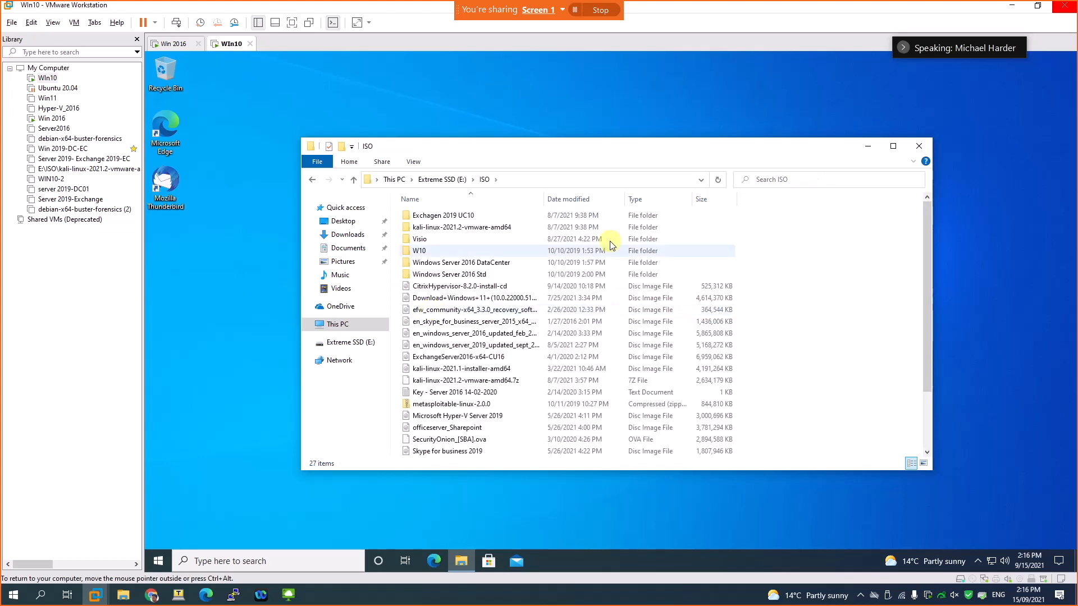
pyautogui.doubleClick(444, 288)
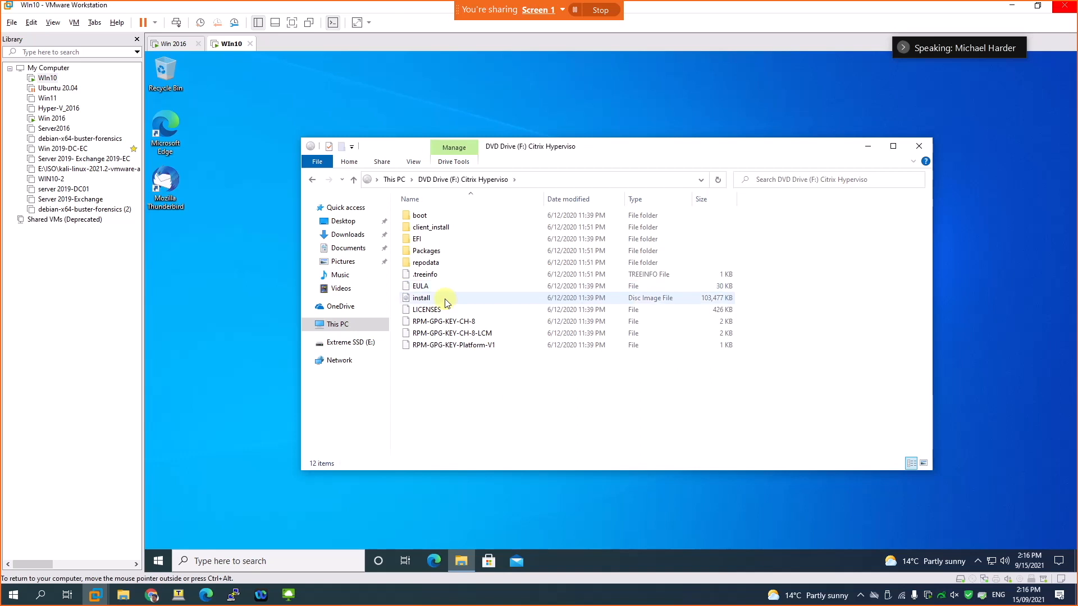
pyautogui.click(918, 146)
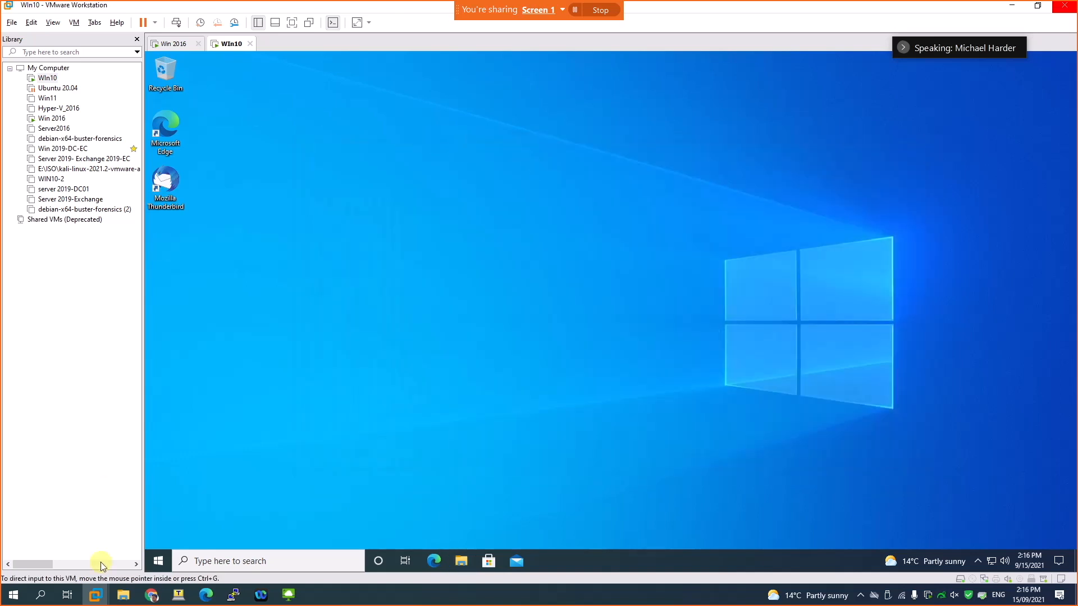
# Step: Run gpresult /r in a Command Prompt and highlight the entry under Applied Group Policy Objects
pyautogui.click(162, 561)
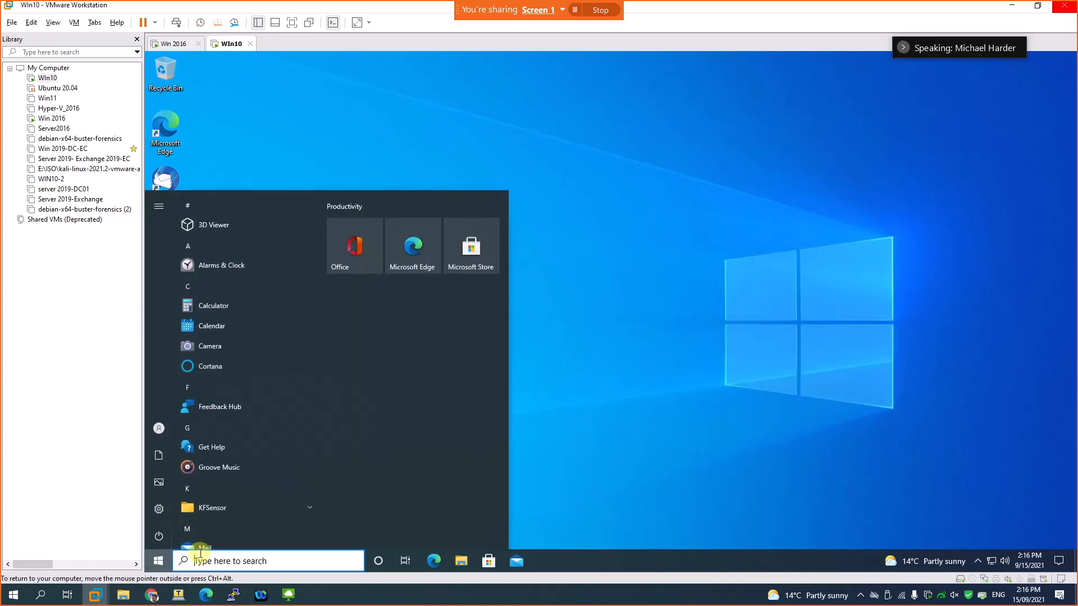
pyautogui.write('cmd')
pyautogui.press('Return')
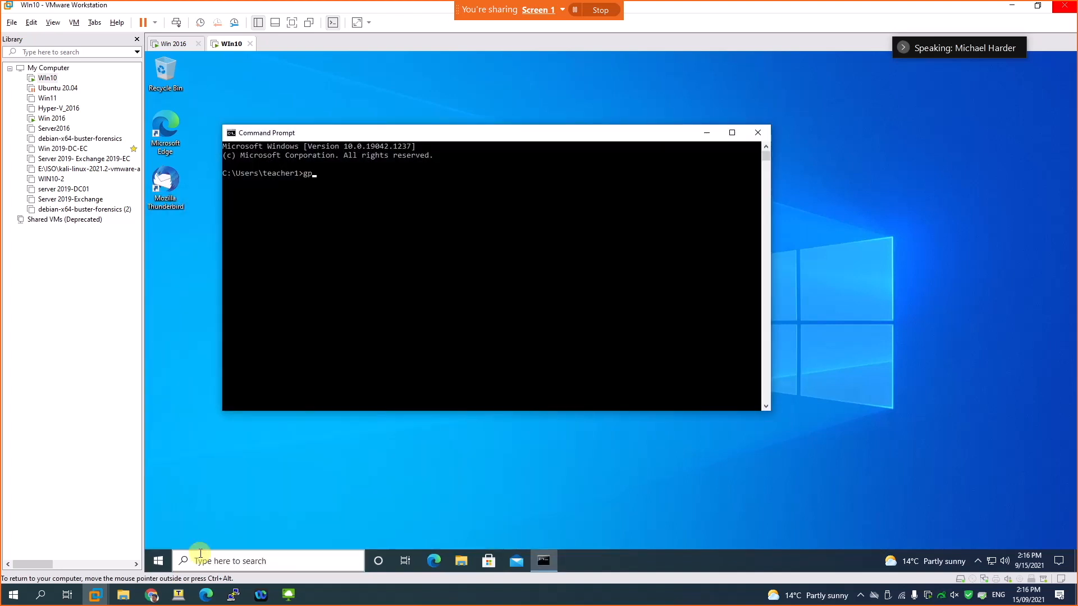
pyautogui.write('gpresult /r')
pyautogui.press('Return')
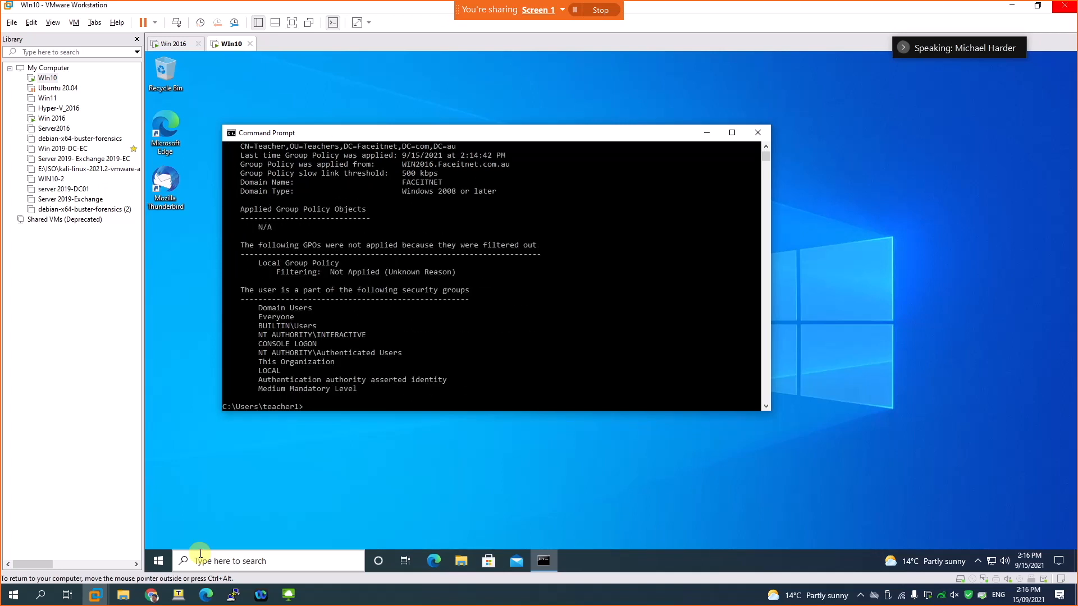
pyautogui.moveTo(245, 224); pyautogui.dragTo(318, 226)
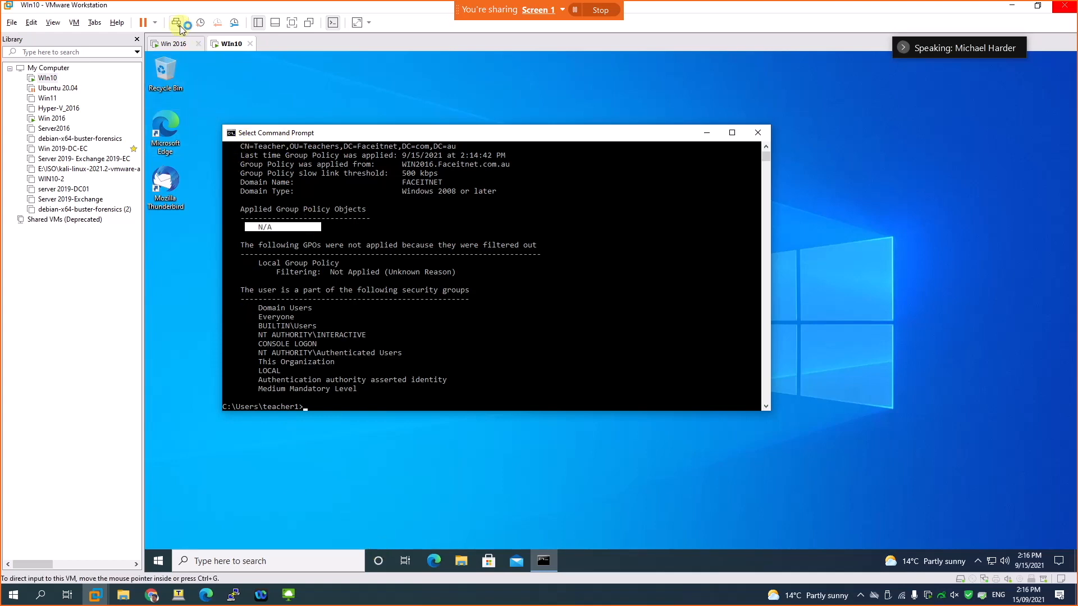
# Step: Link the block Removable devices GPO to the Teachers OU in Group Policy Management on the Win 2016 server
pyautogui.click(169, 42)
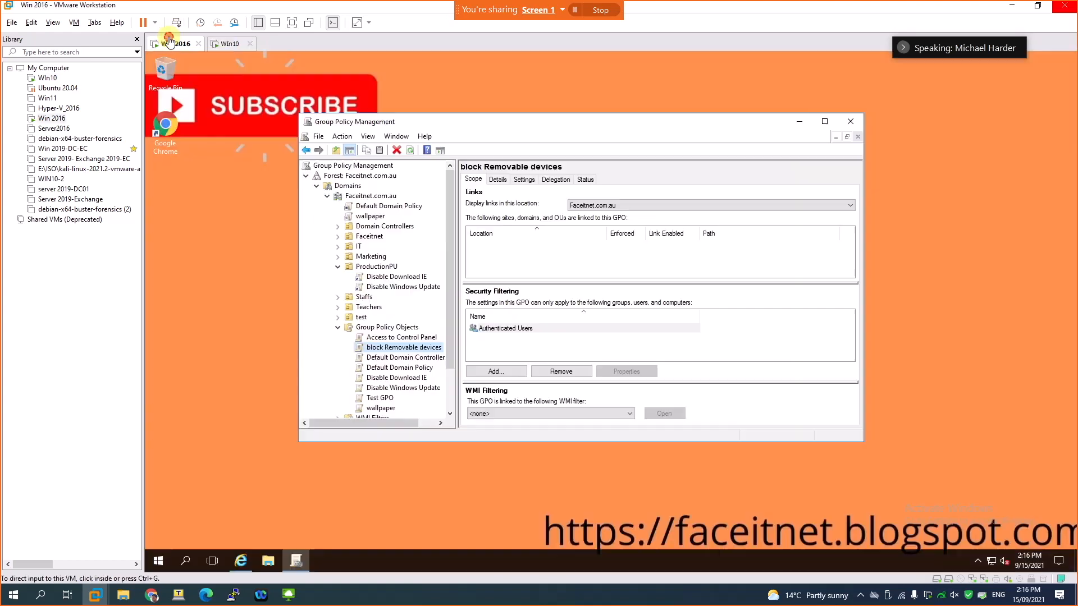
pyautogui.click(397, 350)
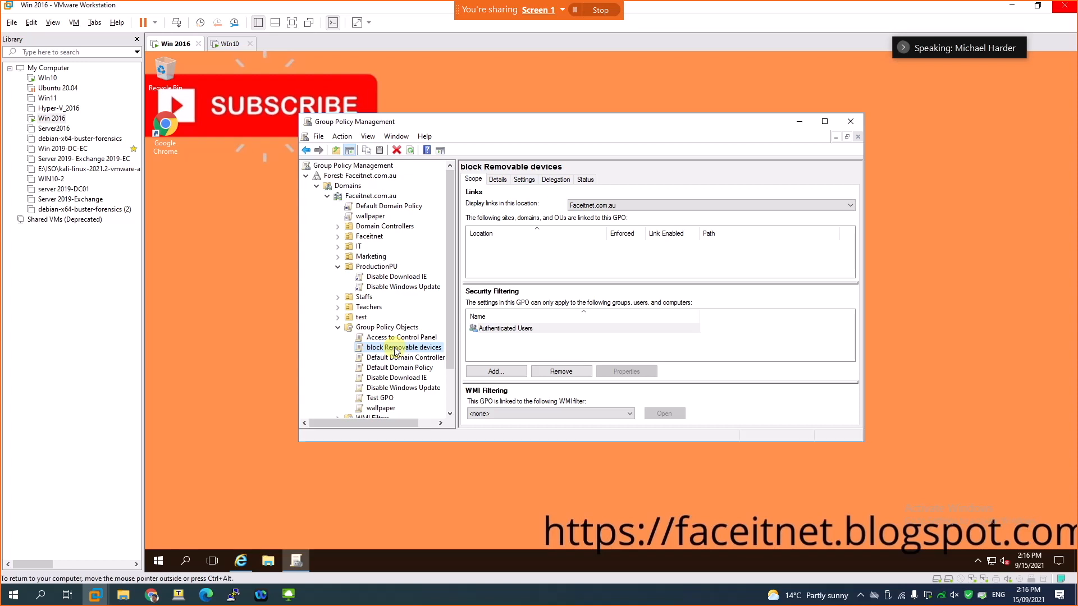
pyautogui.click(368, 307)
pyautogui.moveTo(386, 348); pyautogui.dragTo(369, 308)
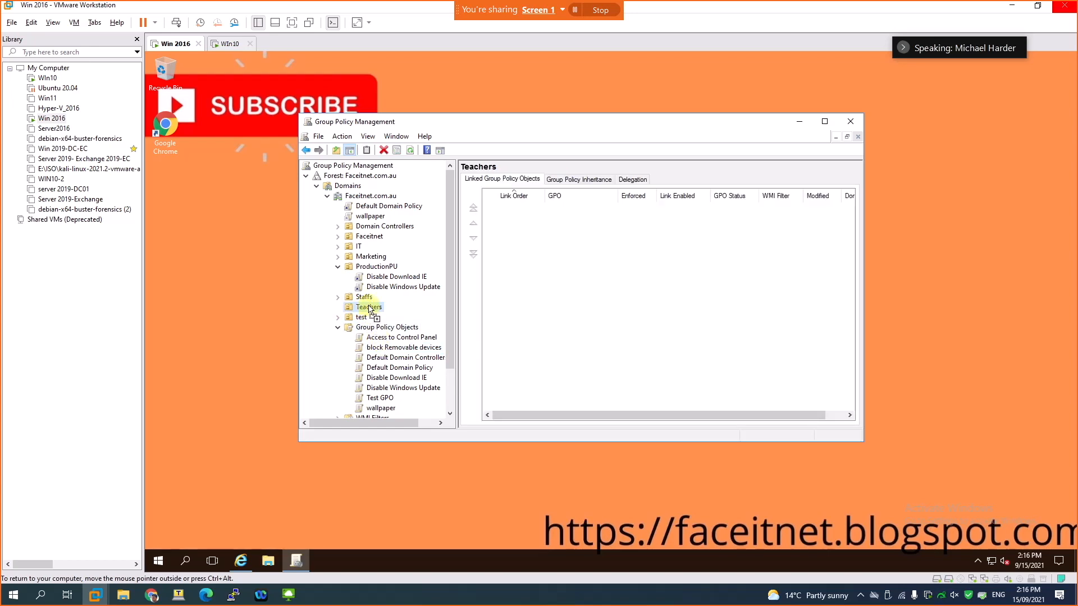
pyautogui.click(602, 310)
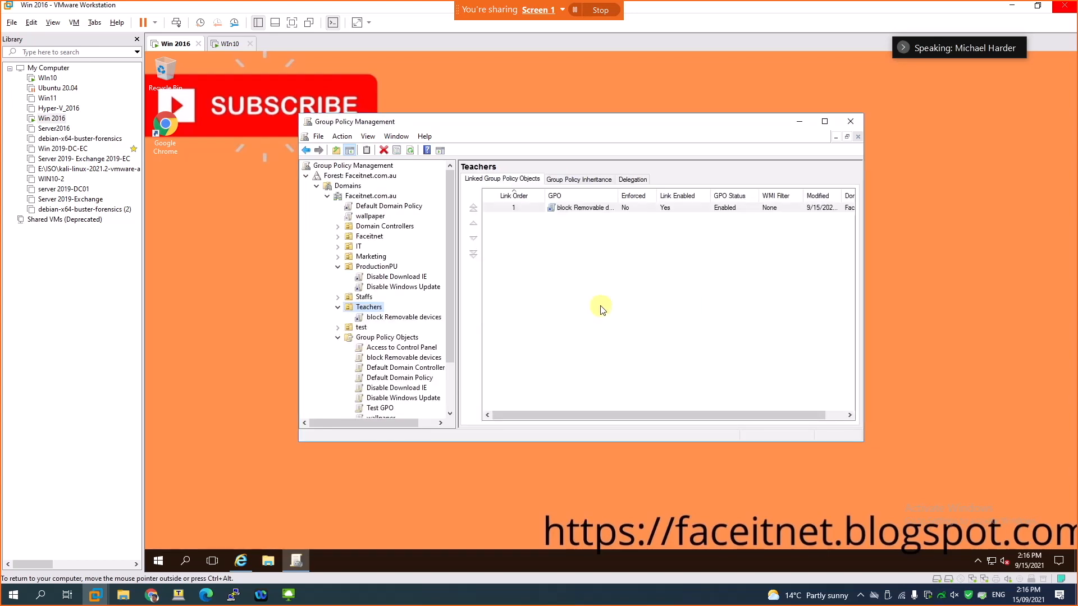
# Step: Force a Group Policy update on the WIn10 client by running gpupdate /force in the Command Prompt
pyautogui.click(227, 43)
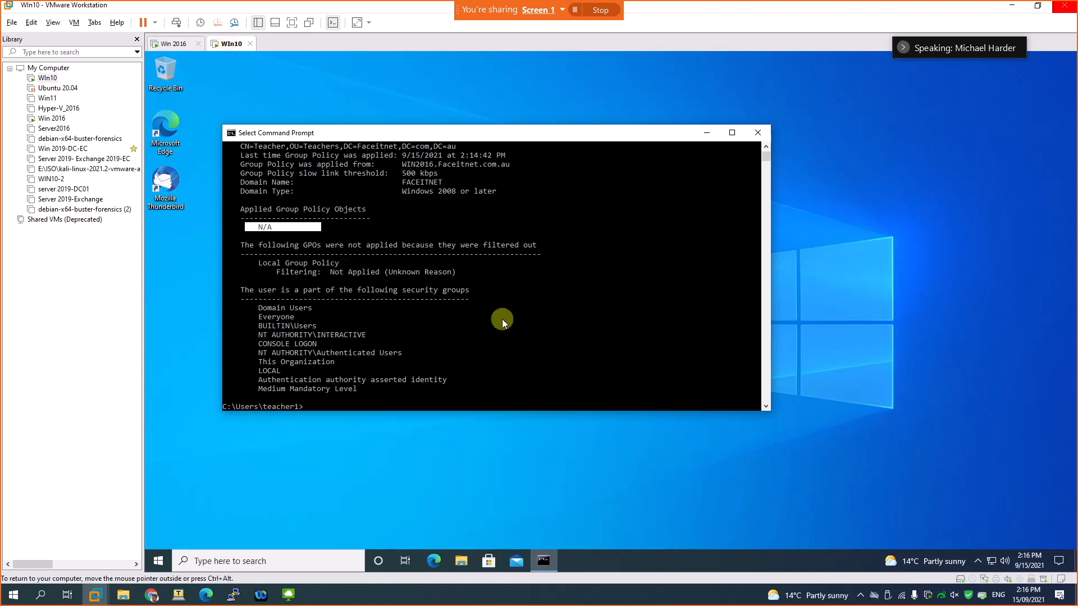
pyautogui.write('gpresult /r')
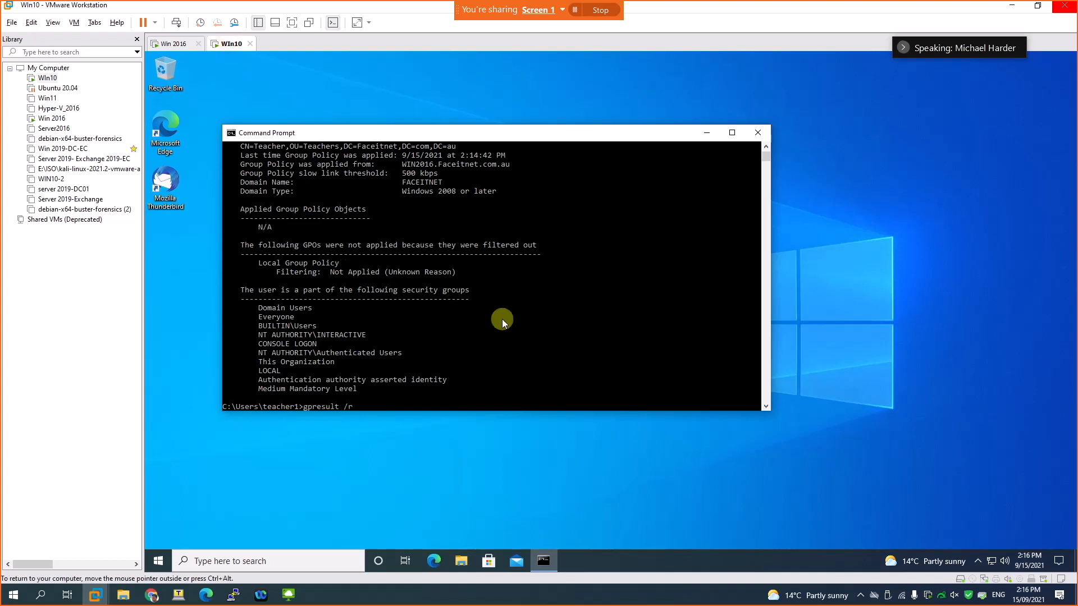
pyautogui.press('BackSpace')
pyautogui.press('BackSpace')
pyautogui.press('BackSpace')
pyautogui.write('update /force')
pyautogui.press('Return')
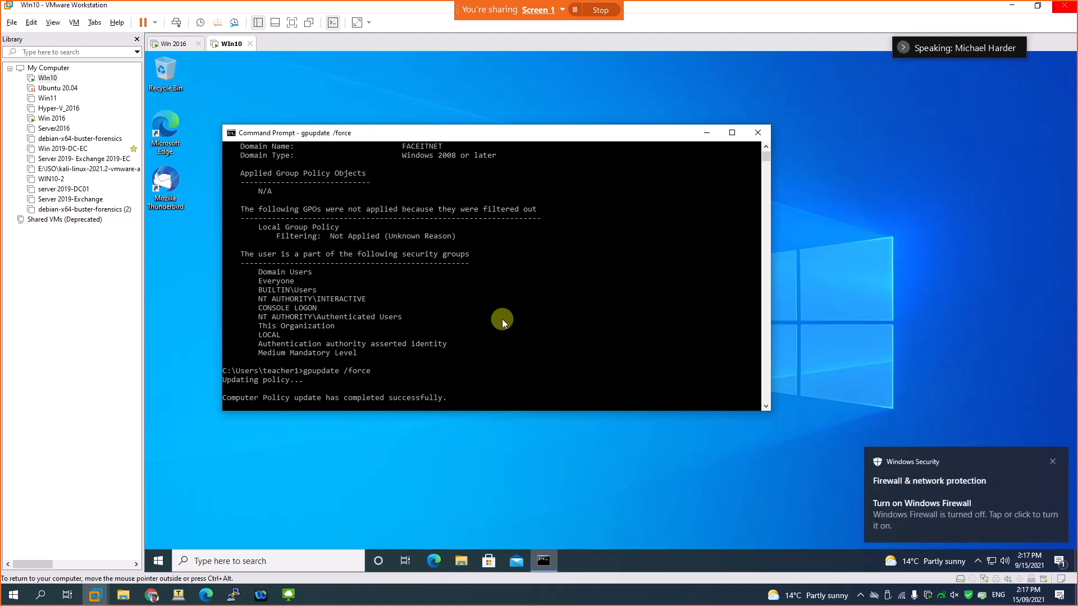
# Step: Rerun gpresult /r and highlight the GPO listed under Applied Group Policy Objects
pyautogui.press('Up')
pyautogui.press('Up')
pyautogui.press('Return')
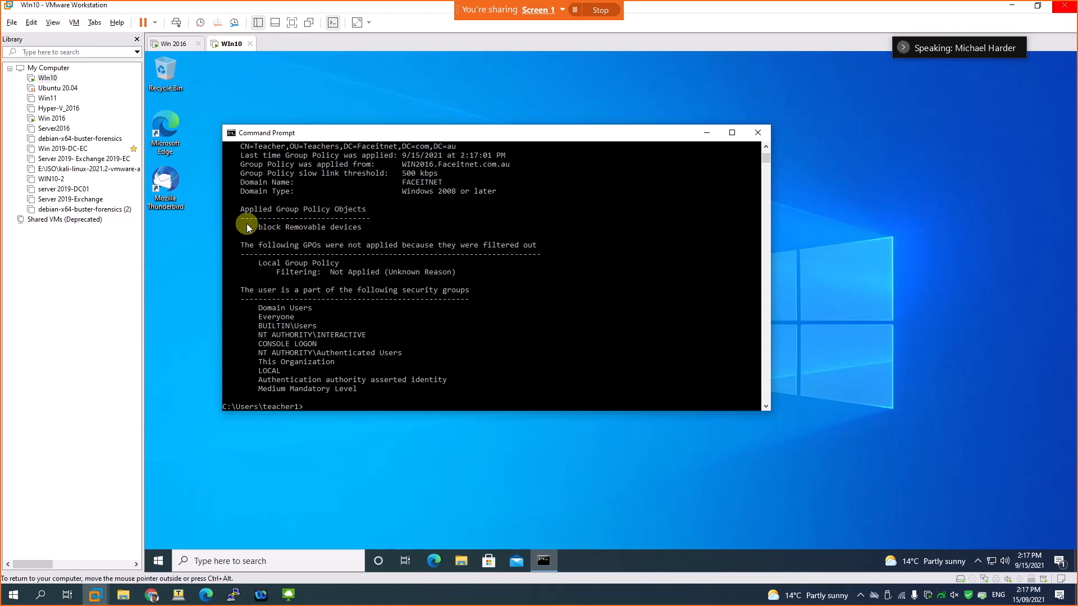
pyautogui.moveTo(248, 225); pyautogui.dragTo(385, 226)
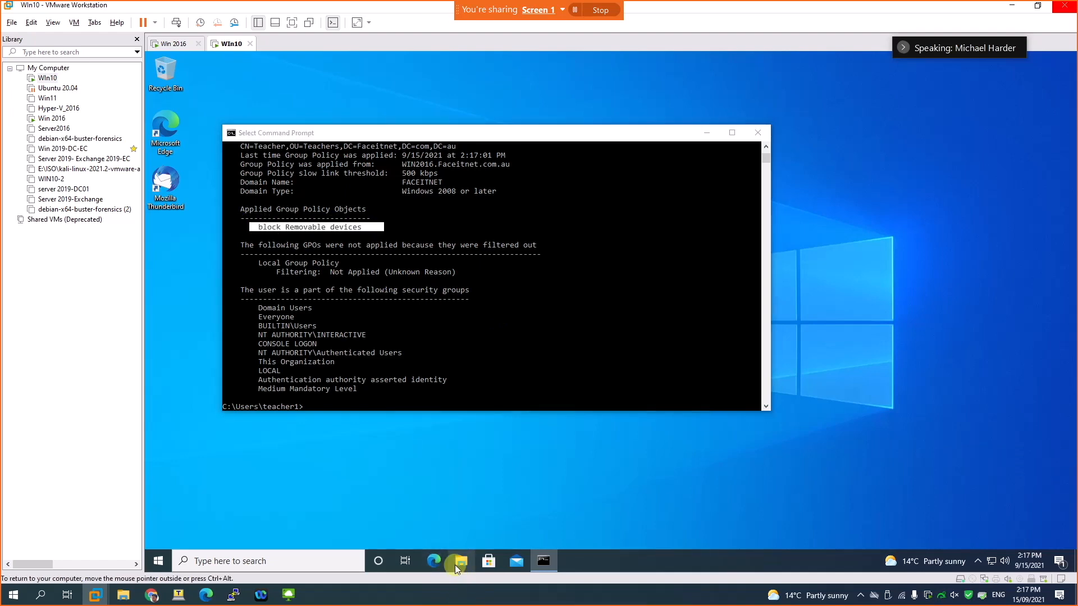
# Step: Check This PC and the removable hardware list for the external drive, and try to open Extreme SSD (E:)
pyautogui.click(458, 563)
pyautogui.click(338, 324)
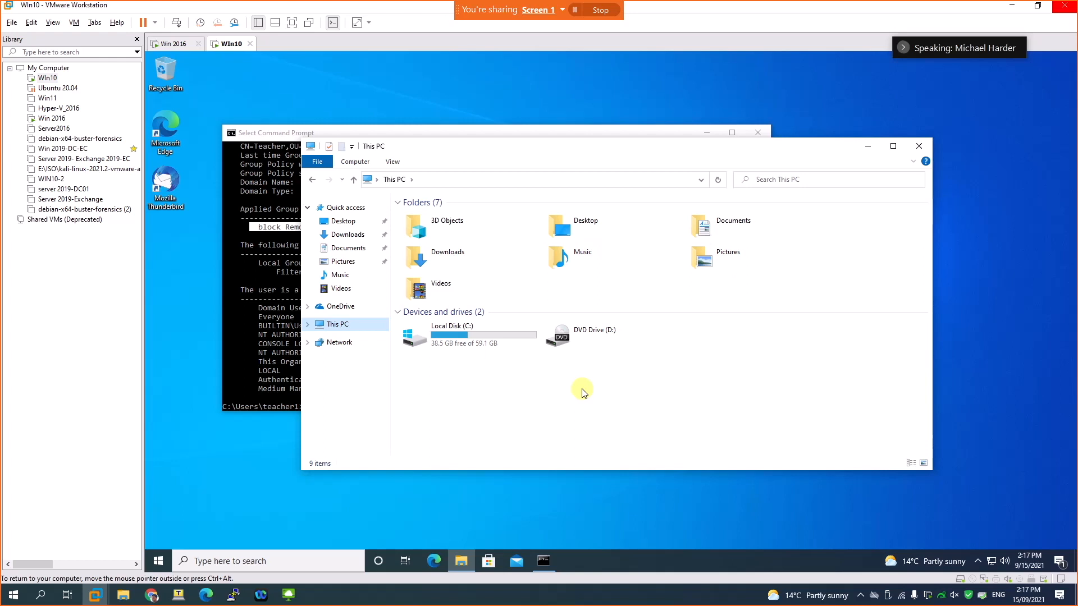
pyautogui.click(976, 562)
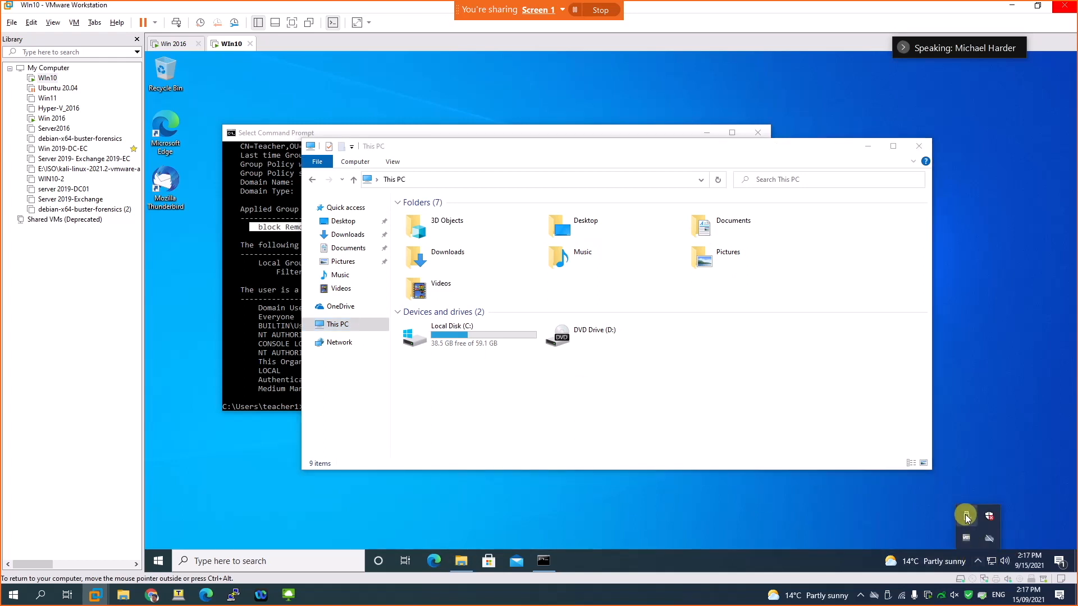
pyautogui.click(966, 517)
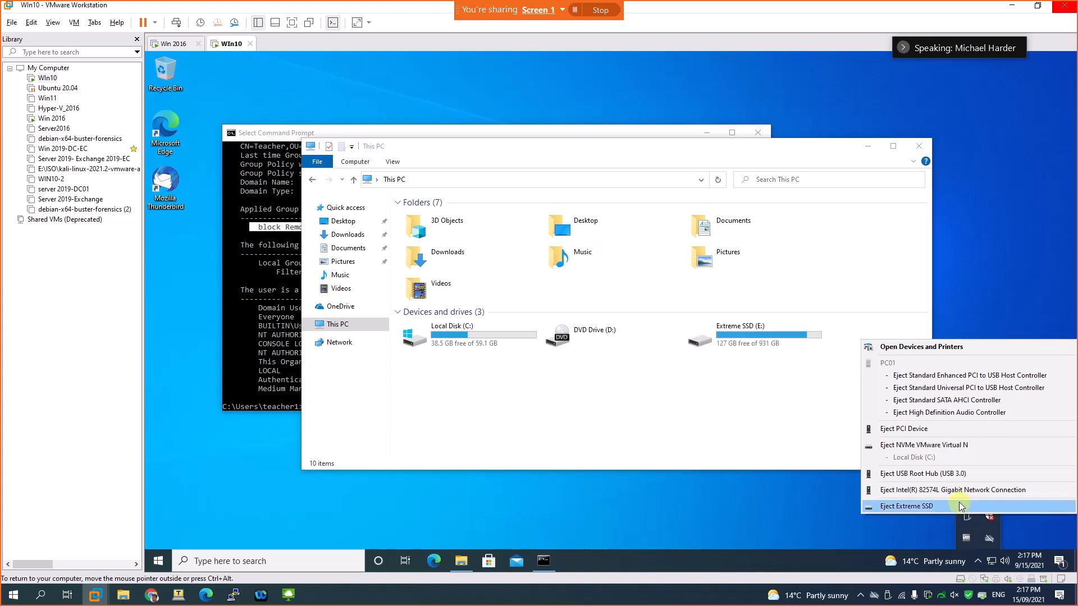
pyautogui.click(685, 430)
pyautogui.doubleClick(741, 347)
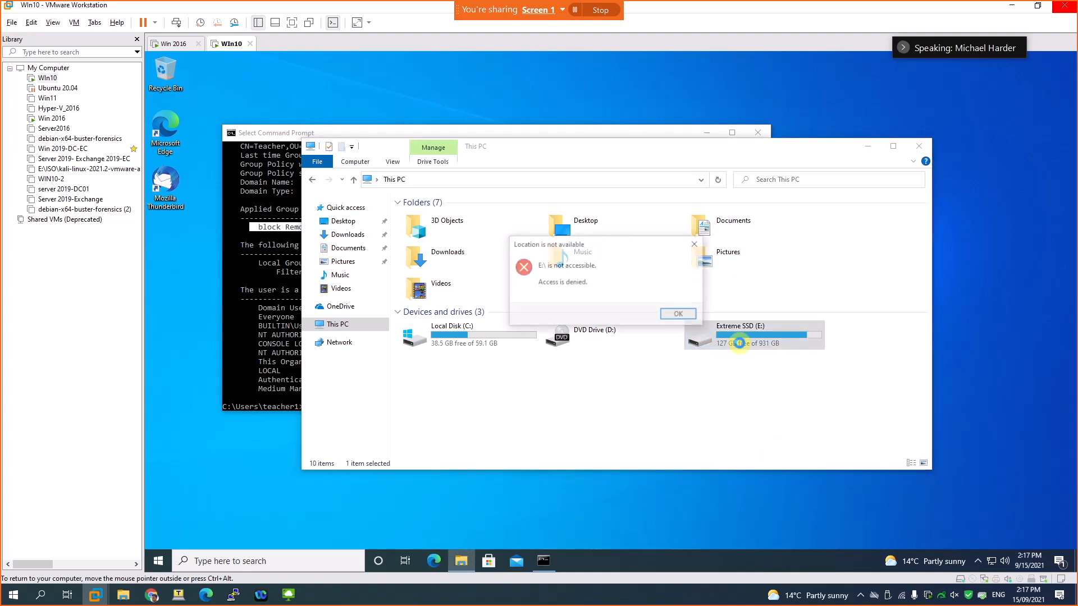